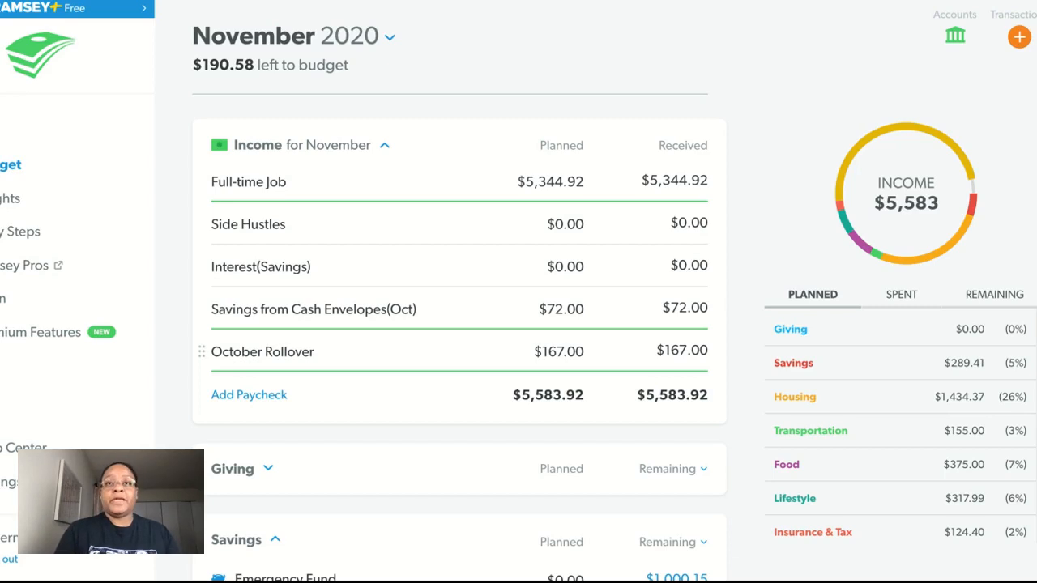
# Step: Start planning the December 2020 budget as a copy of November's budget
pyautogui.click(389, 41)
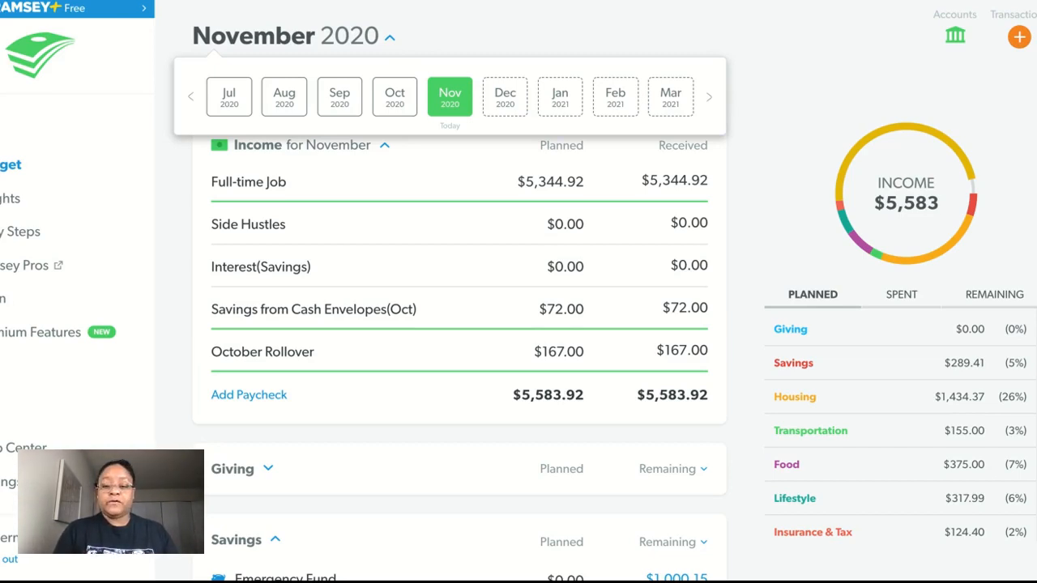
pyautogui.click(505, 96)
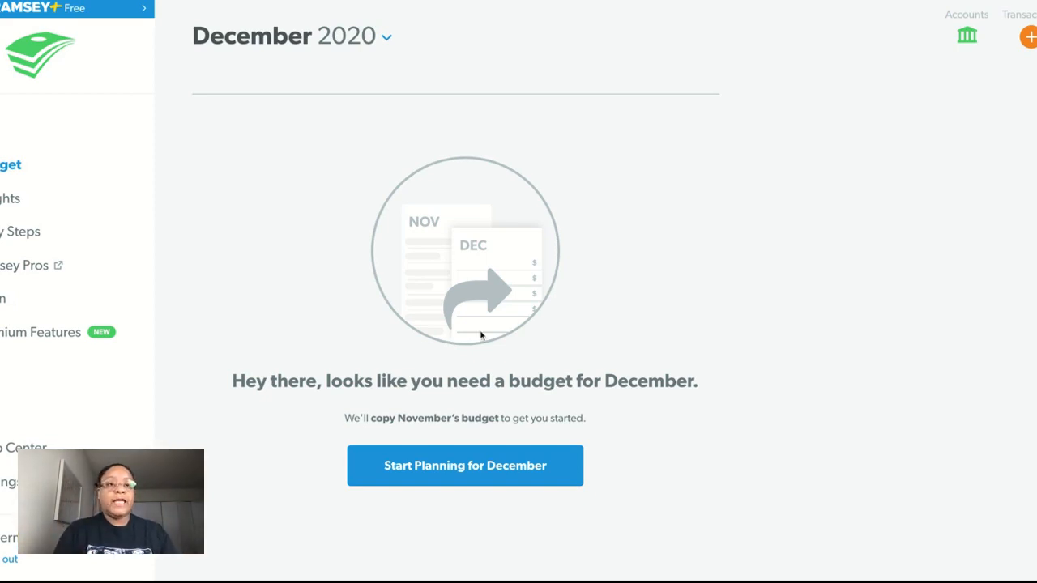
pyautogui.click(465, 467)
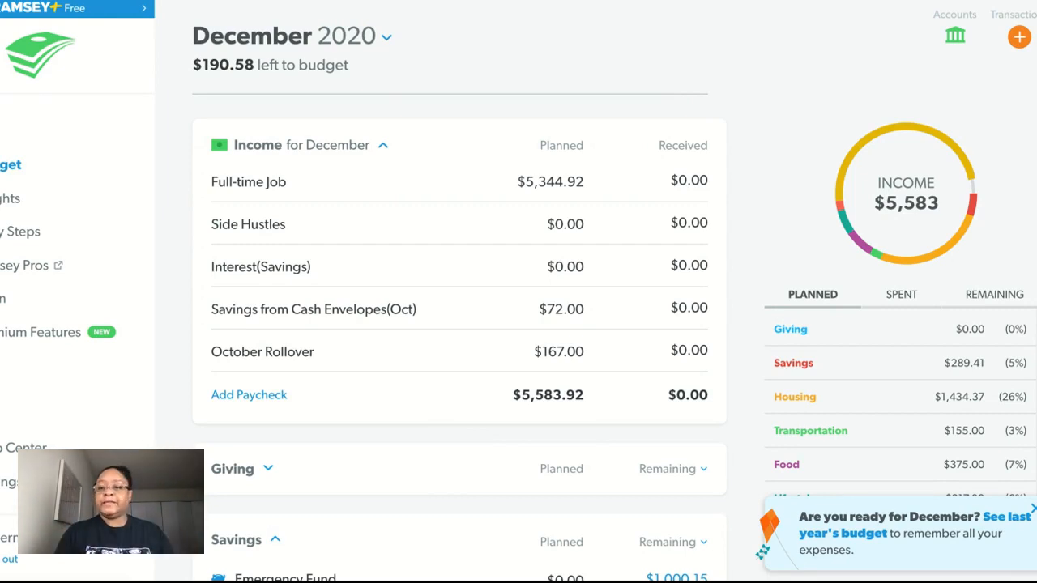
# Step: Review last year's December 2019 budget from income through debt, and return to the December 2020 budget
pyautogui.click(877, 535)
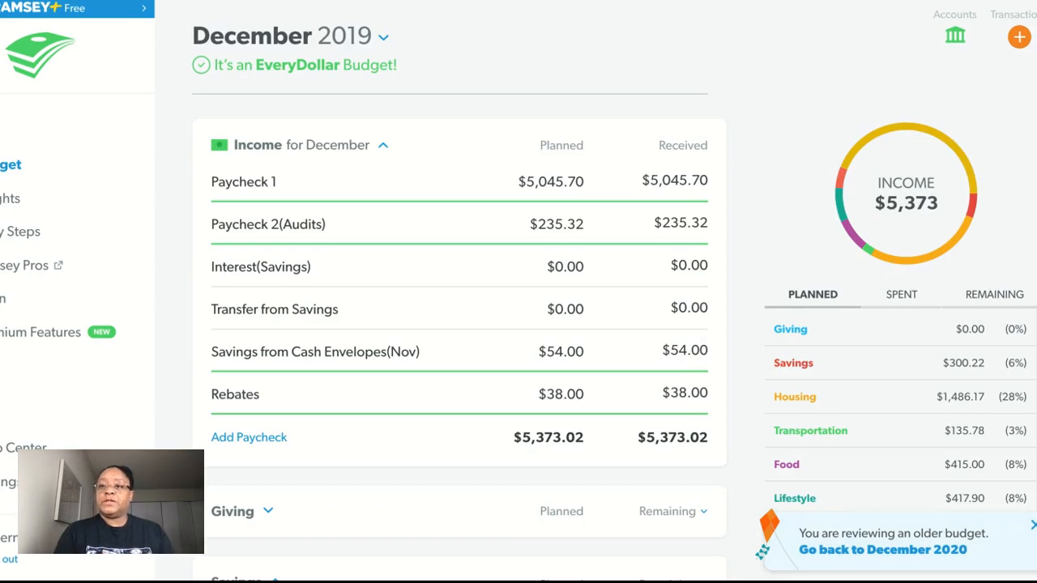
pyautogui.scroll(-1, 459, 348)
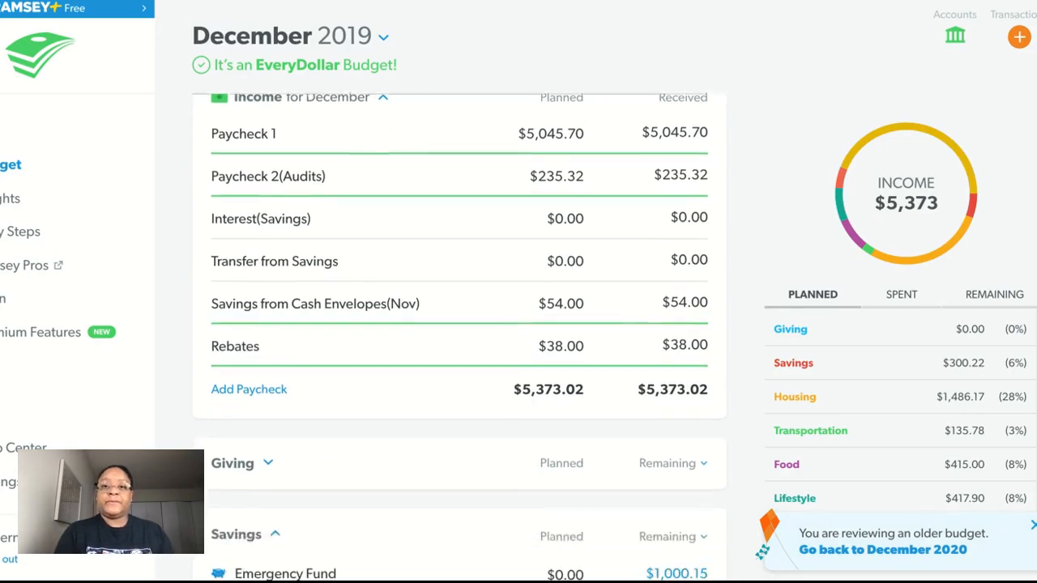
pyautogui.scroll(-5, 460, 337)
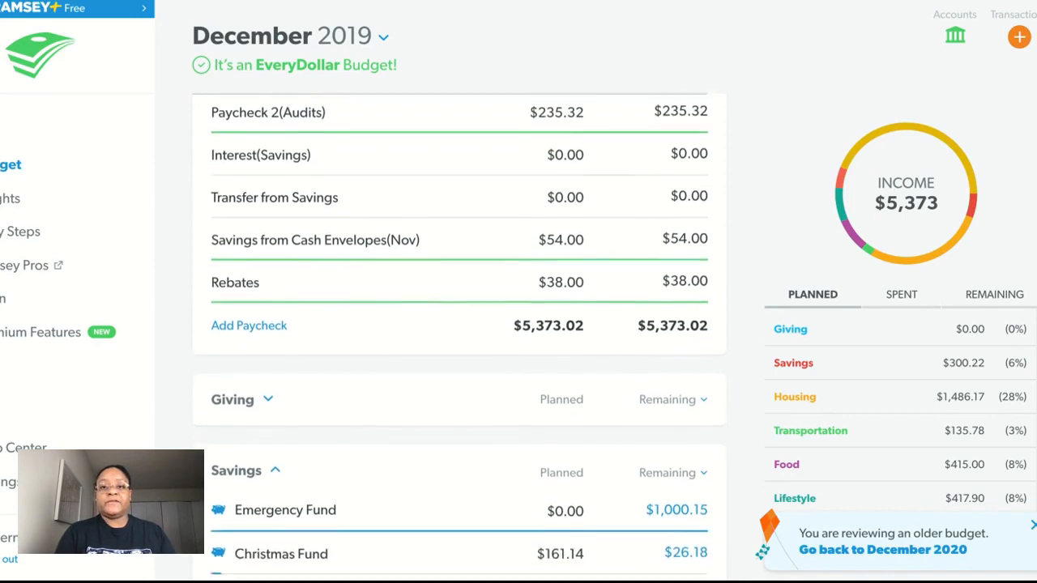
pyautogui.scroll(-7, 459, 337)
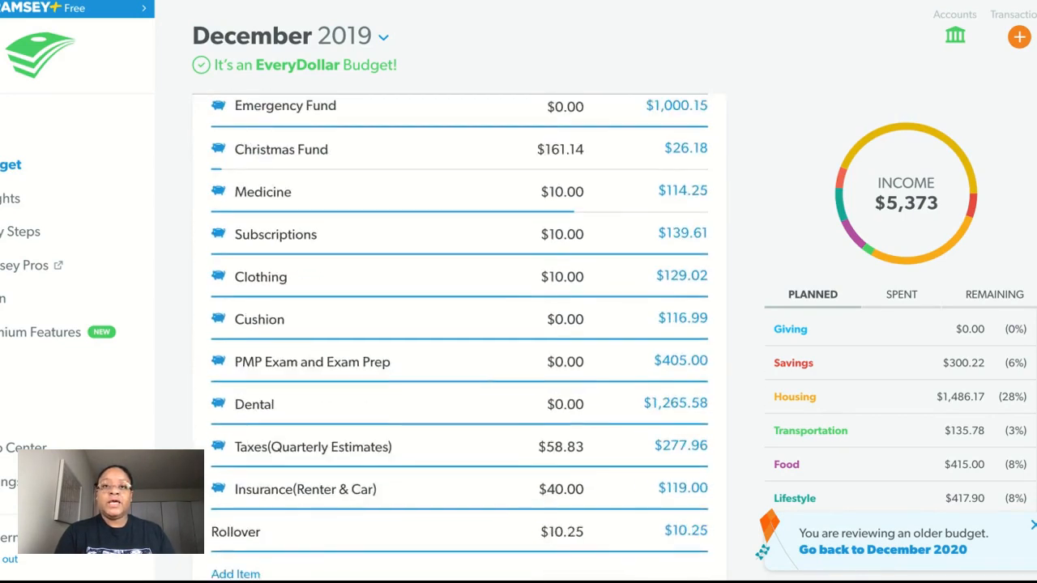
pyautogui.scroll(-1, 460, 337)
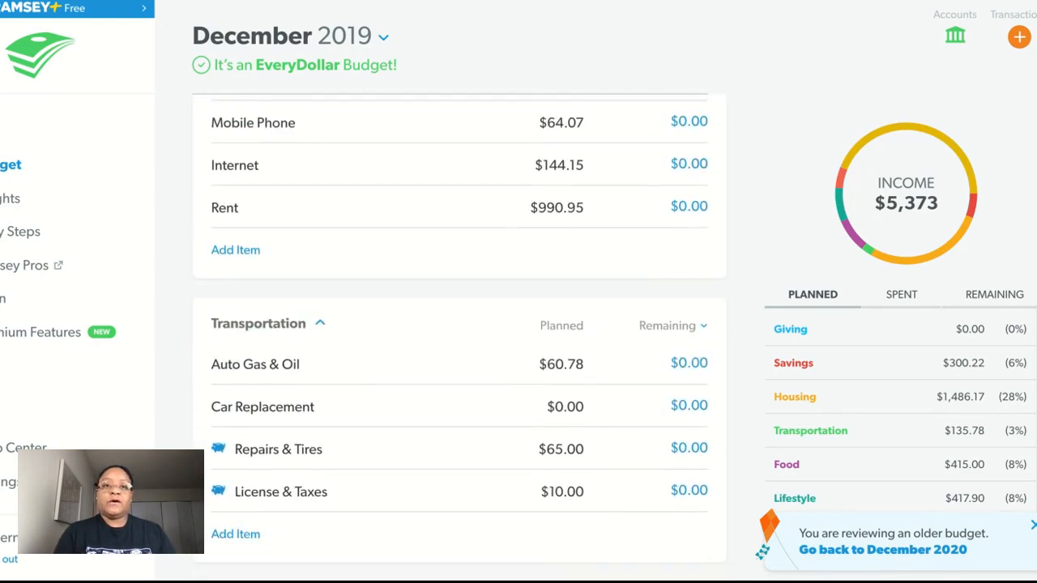
pyautogui.scroll(1, 459, 337)
pyautogui.scroll(-7, 460, 337)
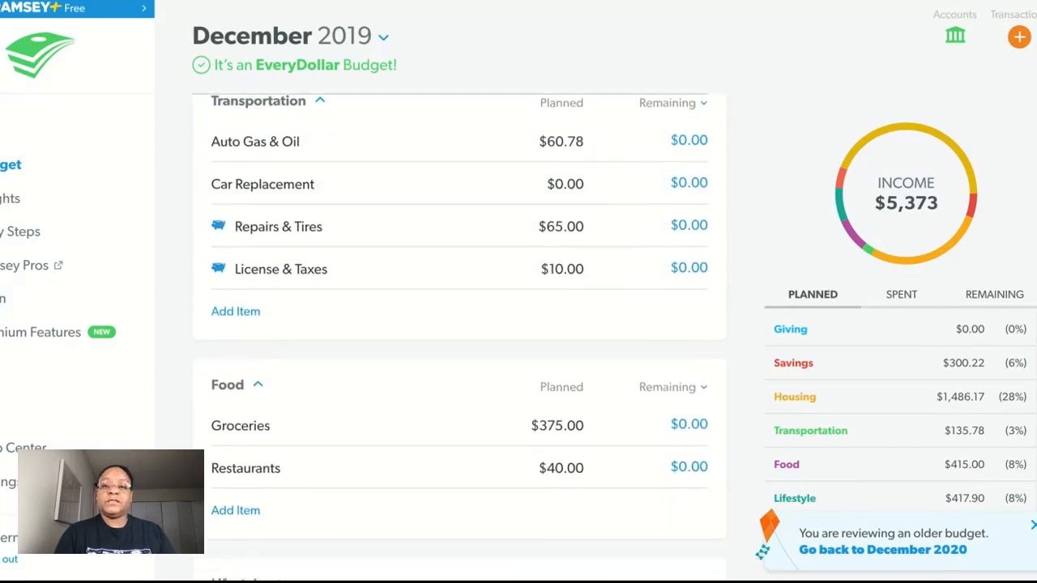
pyautogui.scroll(-2, 460, 337)
pyautogui.scroll(-1, 459, 337)
pyautogui.scroll(-6, 460, 337)
pyautogui.scroll(1, 459, 337)
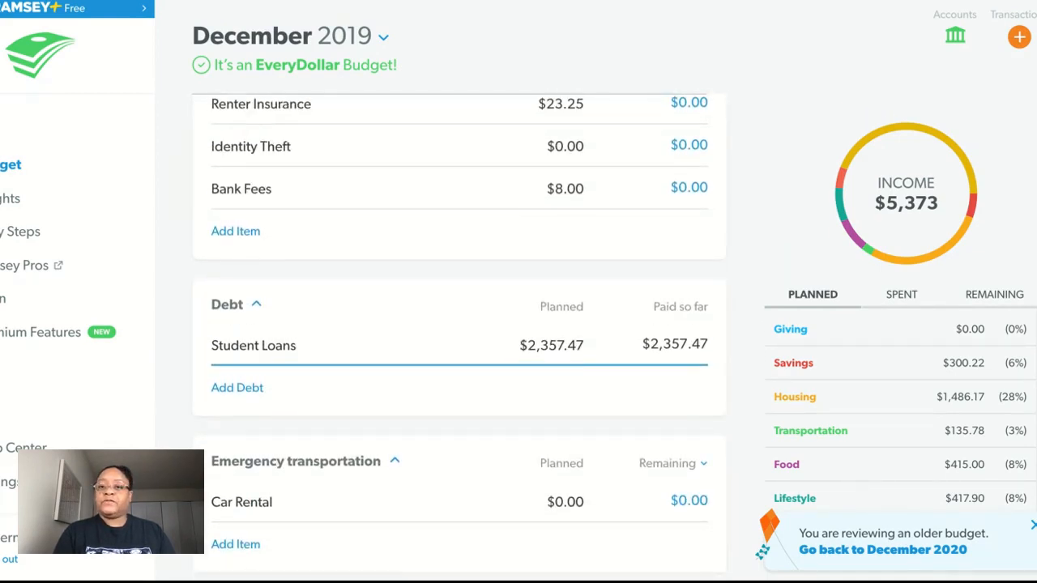
pyautogui.scroll(15, 459, 337)
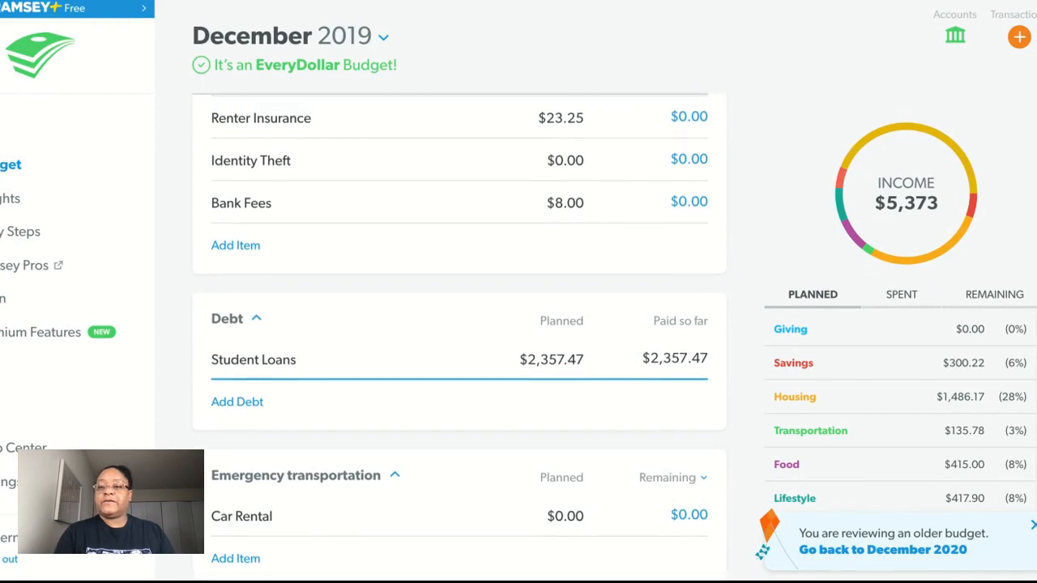
pyautogui.scroll(6, 460, 337)
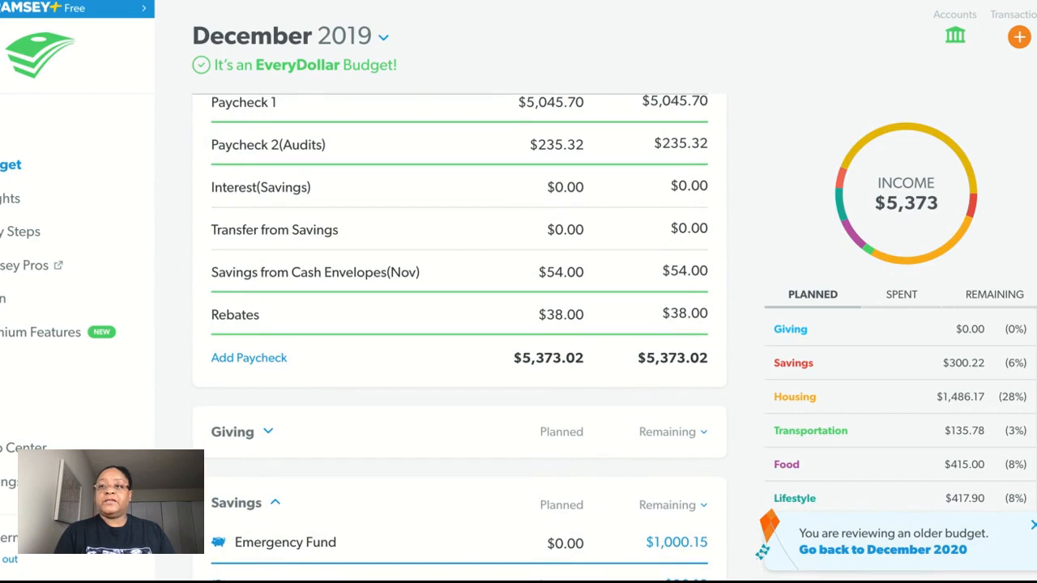
pyautogui.click(857, 552)
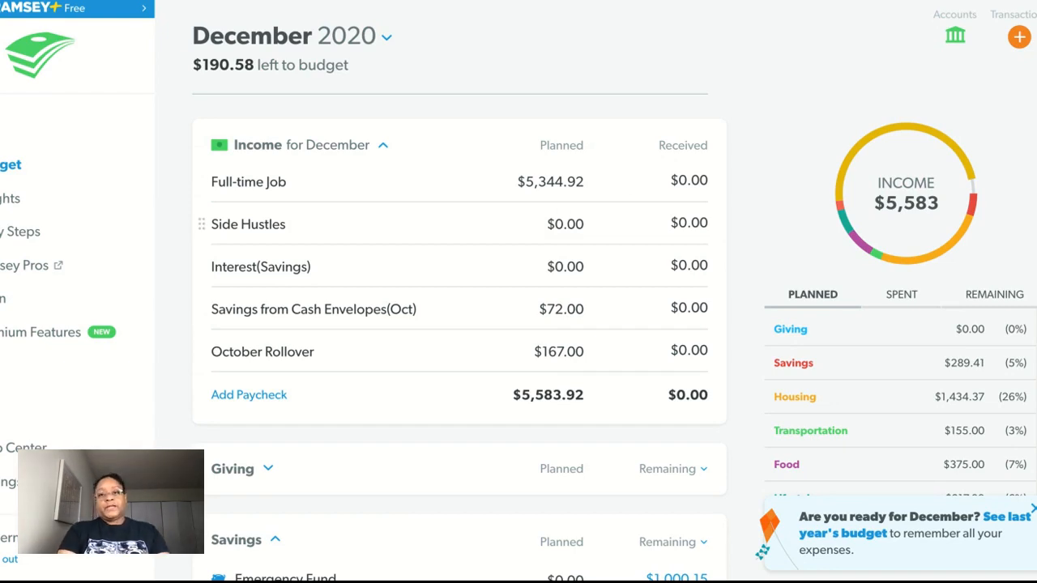
# Step: Set the planned amount of the "Savings from Cash Envelopes(Oct)" income line to $60.00
pyautogui.click(548, 312)
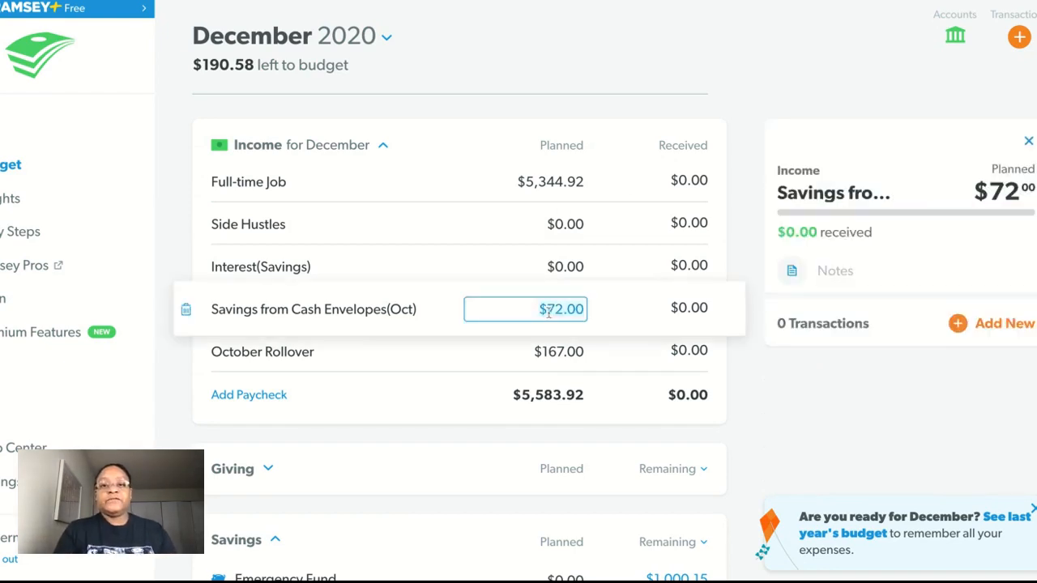
pyautogui.write('60')
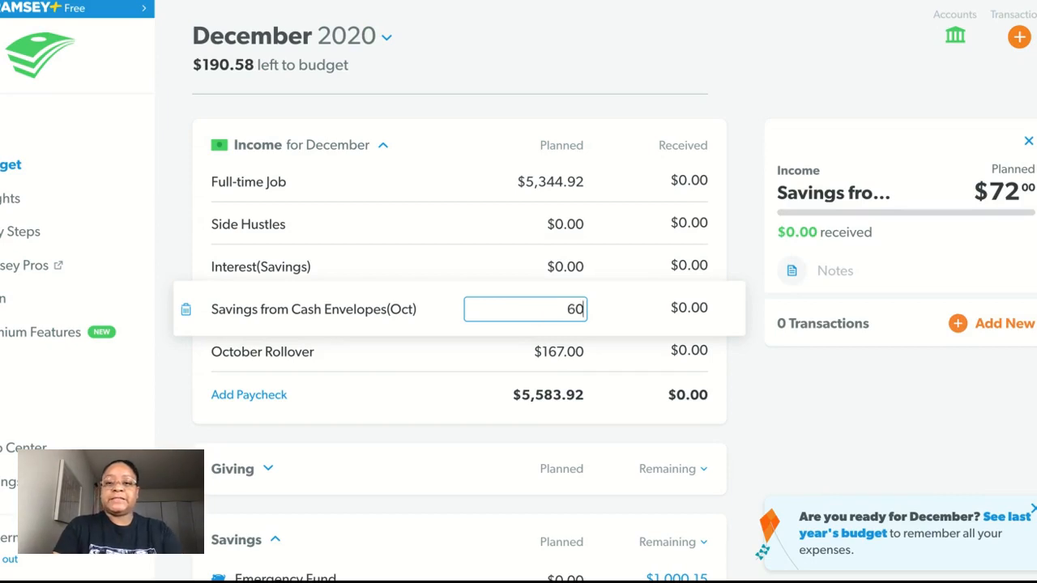
pyautogui.write('.00')
pyautogui.press('Tab')
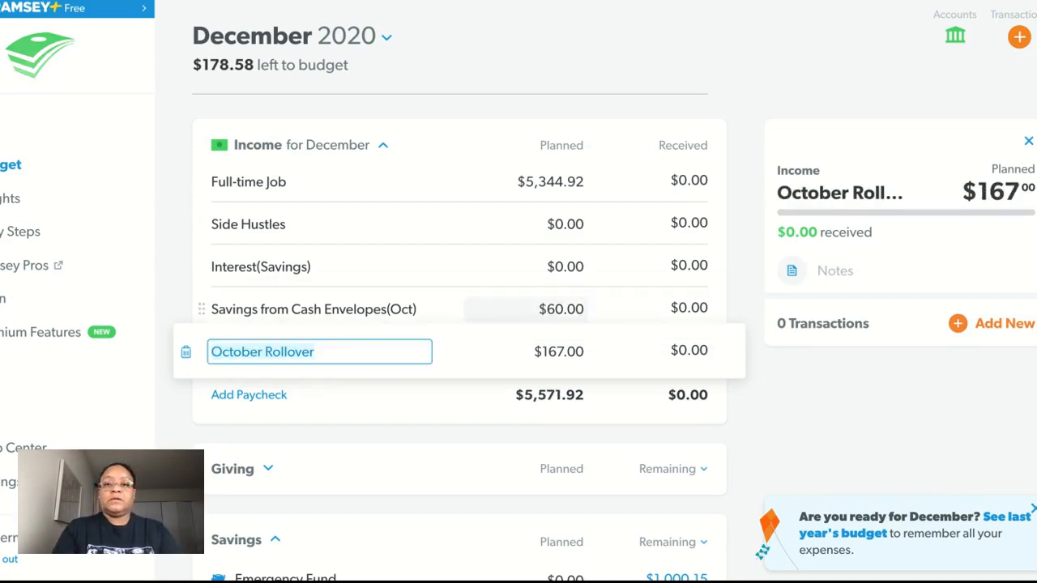
# Step: Rename the cash envelopes income line as "Savings from Cash Envelopes(Nov)"
pyautogui.click(411, 310)
pyautogui.click(412, 308)
pyautogui.press('BackSpace')
pyautogui.press('BackSpace')
pyautogui.press('BackSpace')
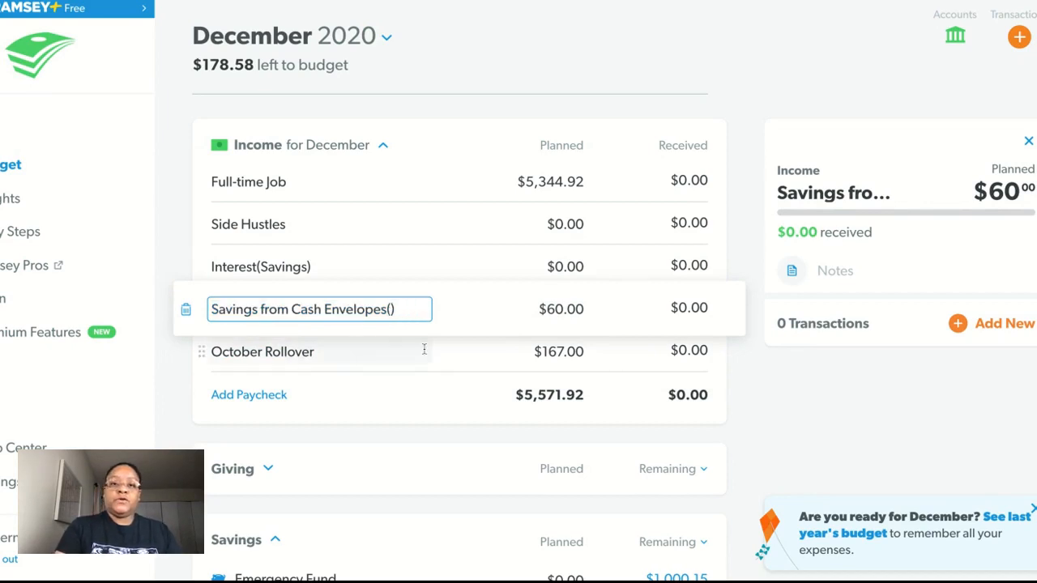
pyautogui.write('Nove')
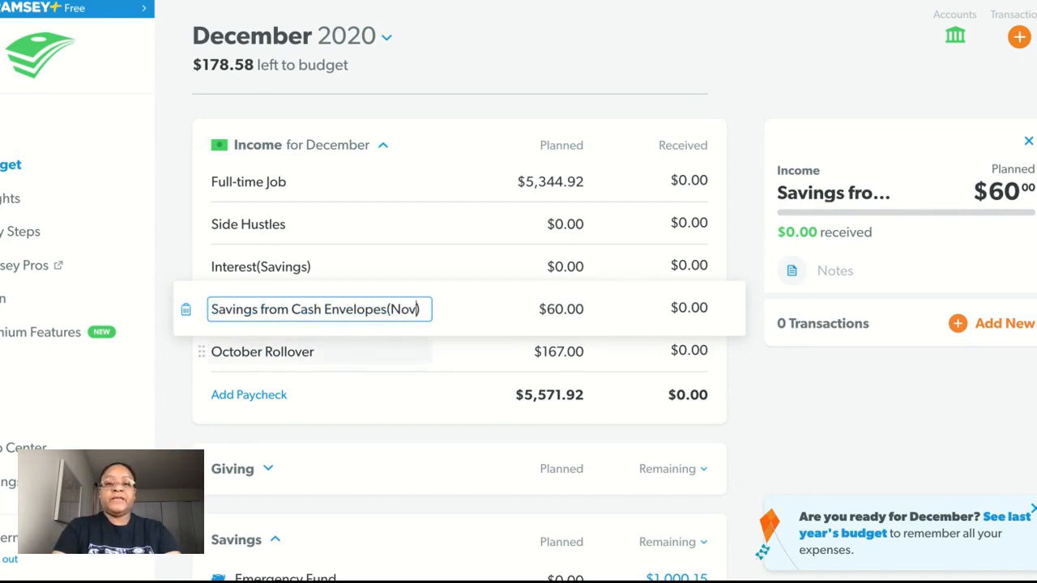
pyautogui.press('BackSpace')
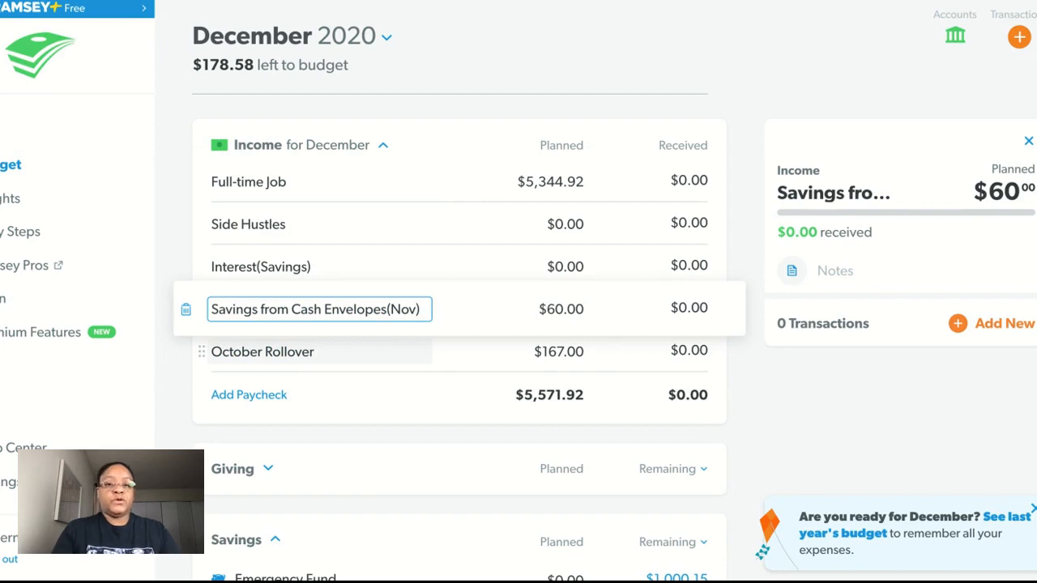
# Step: Rename the "October Rollover" income line as "November Utilities Rollover"
pyautogui.click(520, 359)
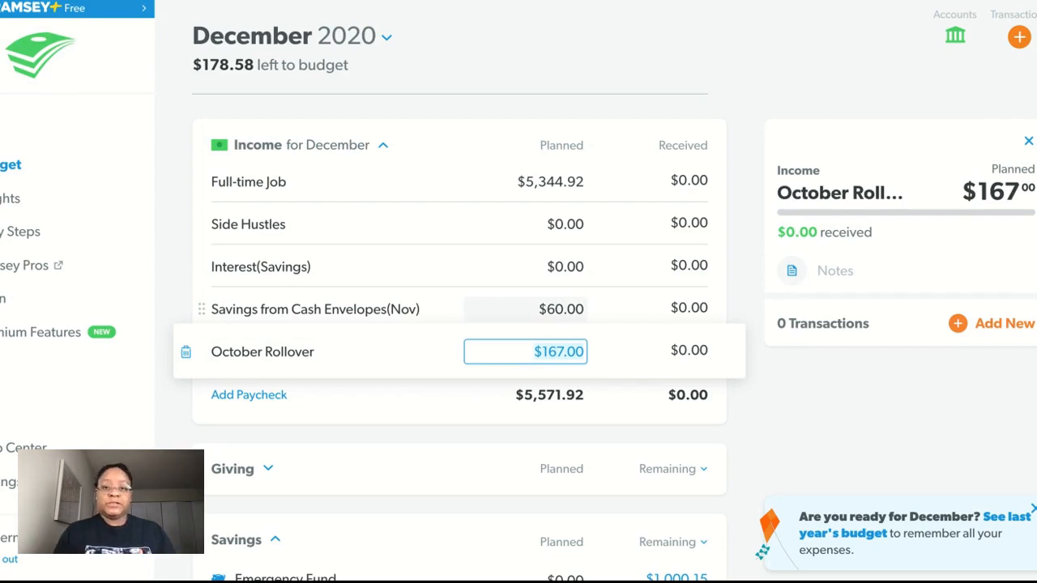
pyautogui.click(263, 351)
pyautogui.click(263, 351)
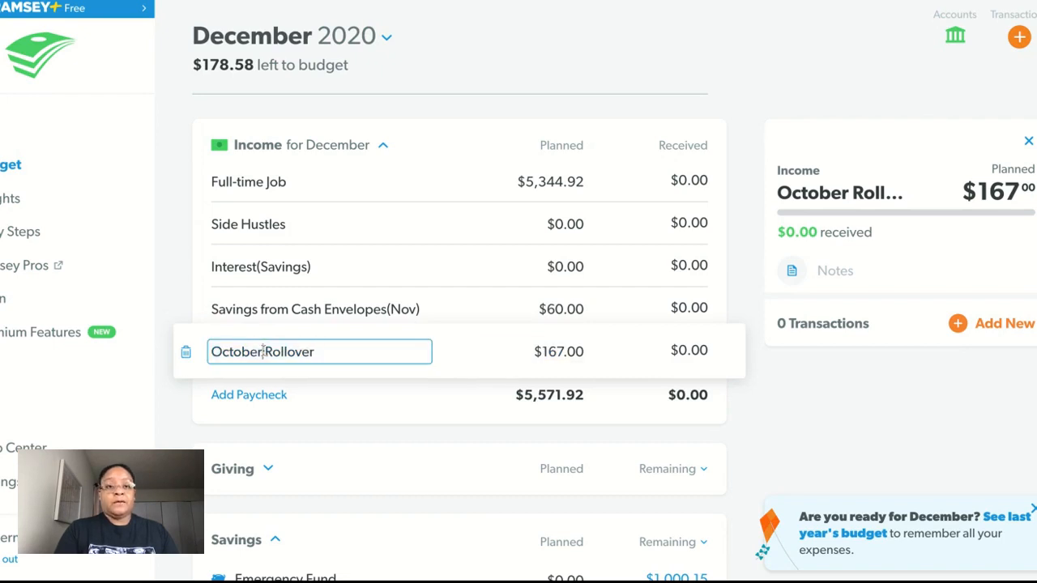
pyautogui.press('BackSpace')
pyautogui.press('BackSpace')
pyautogui.press('BackSpace')
pyautogui.press('BackSpace')
pyautogui.press('BackSpace')
pyautogui.press('BackSpace')
pyautogui.press('BackSpace')
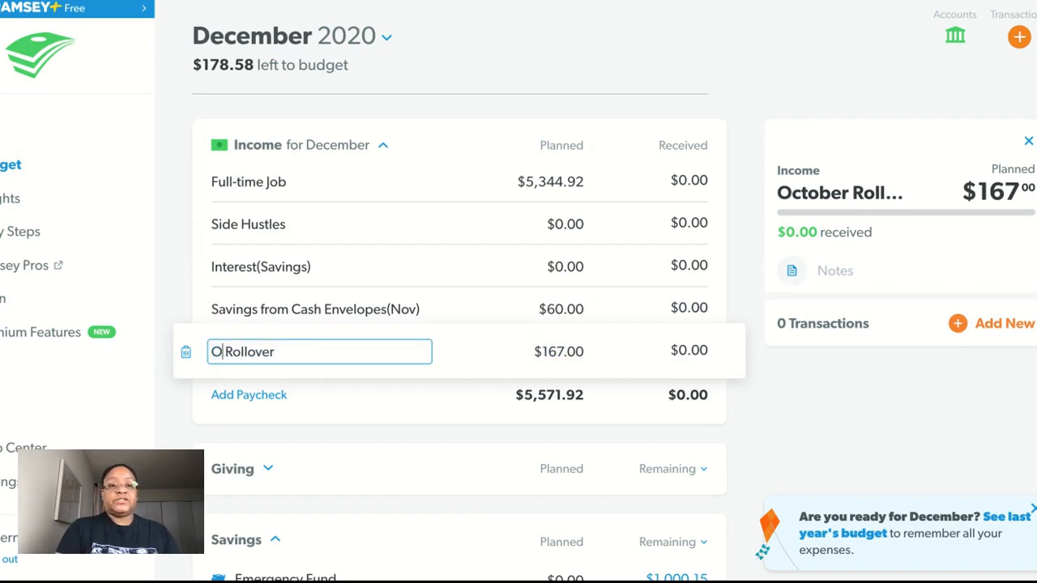
pyautogui.write('Novem')
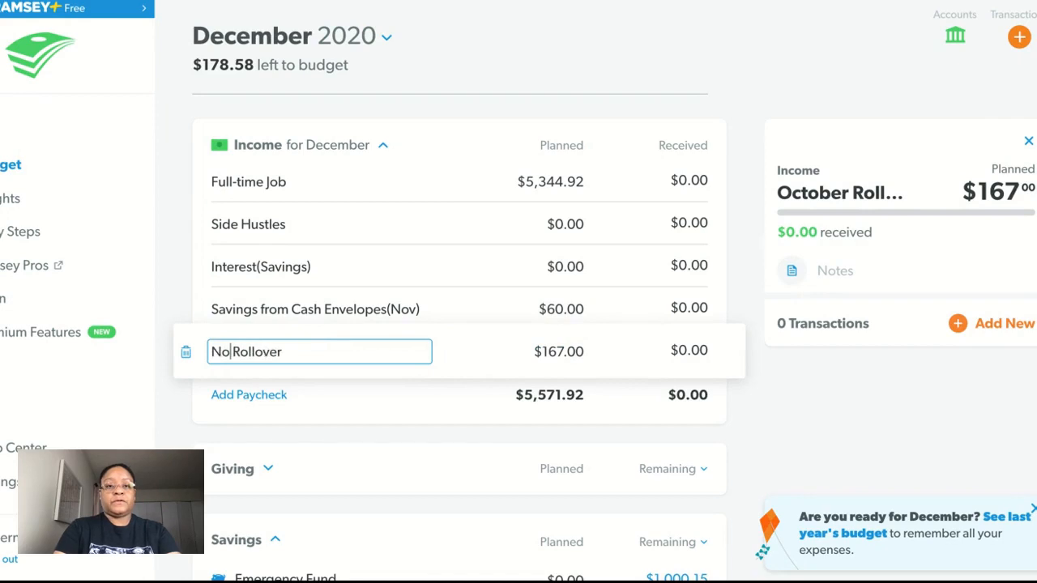
pyautogui.write('ber')
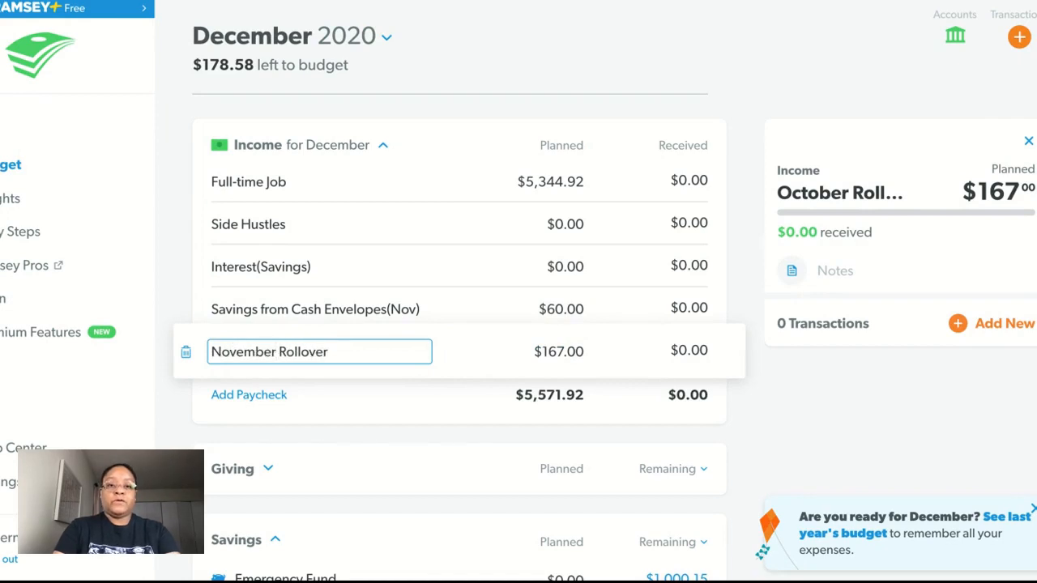
pyautogui.write(' Ut')
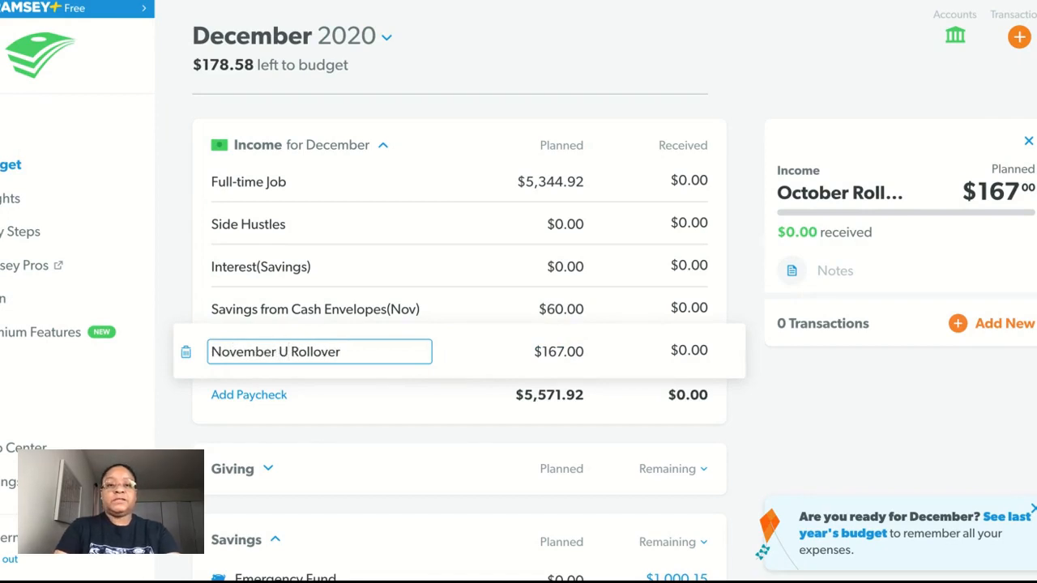
pyautogui.write('ilities')
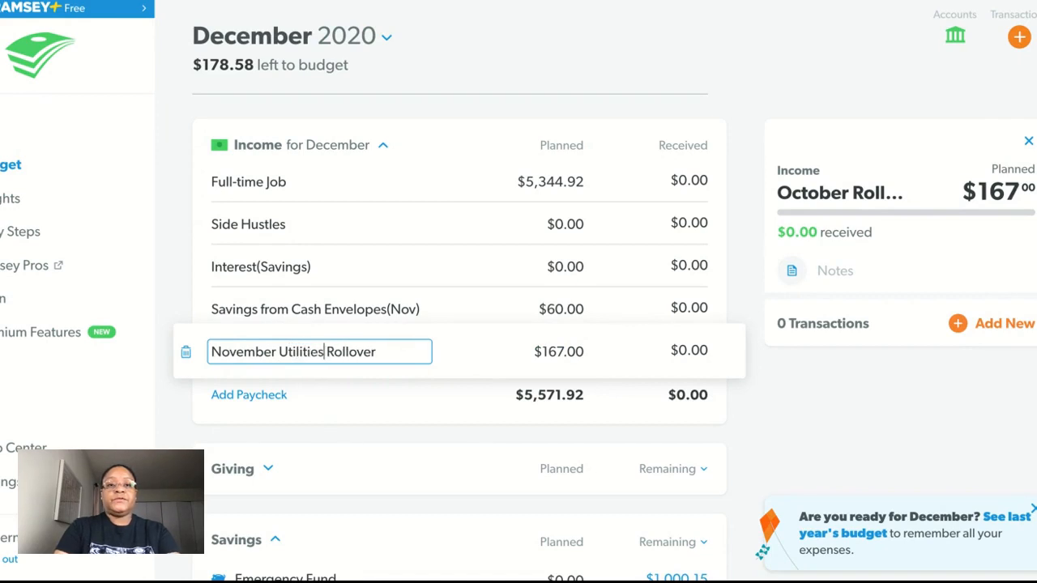
# Step: Set the planned amount of the November Utilities Rollover income line to $0.00
pyautogui.press('Tab')
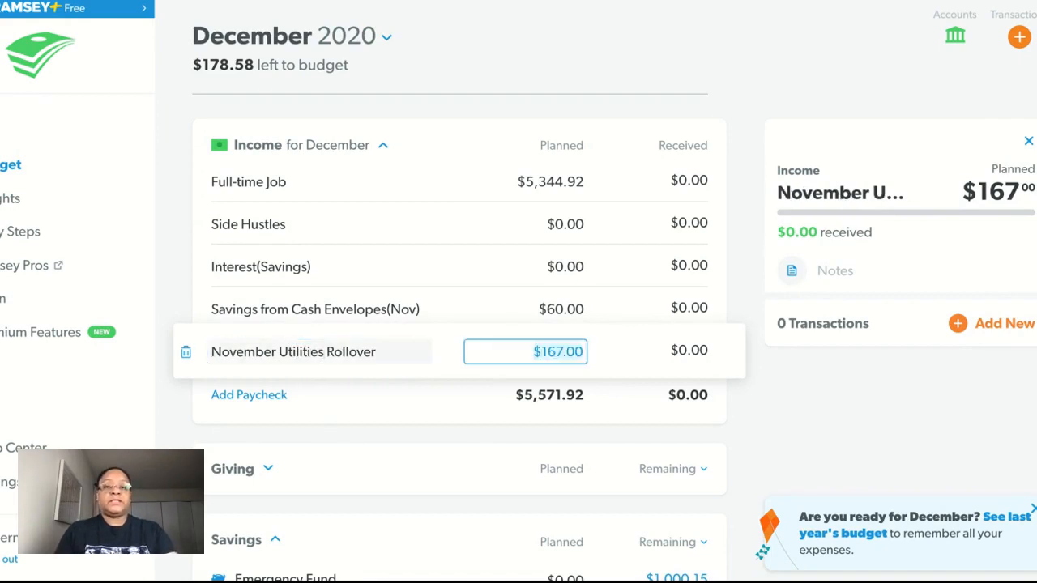
pyautogui.write('0.00')
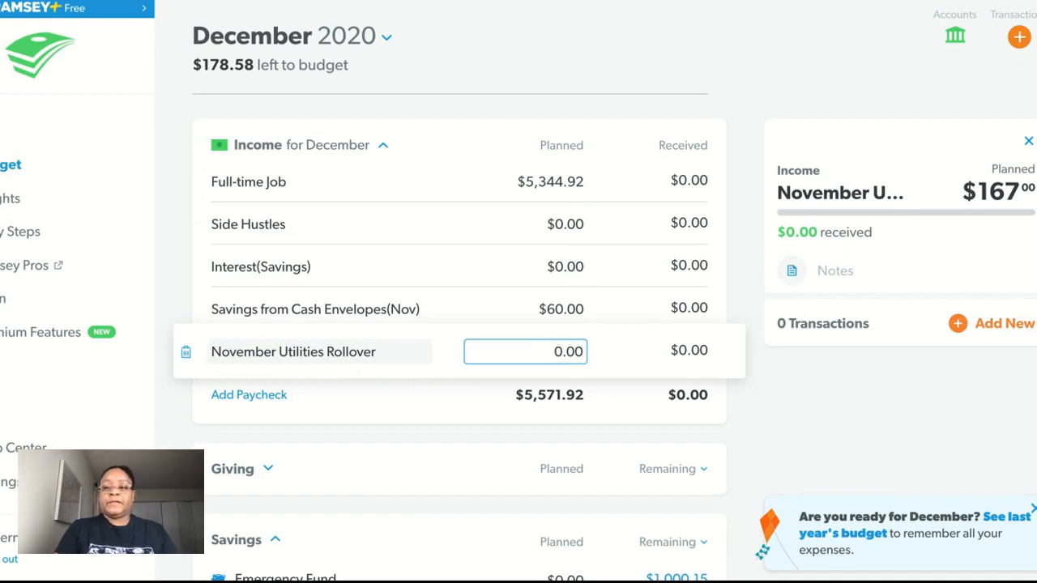
pyautogui.press('Tab')
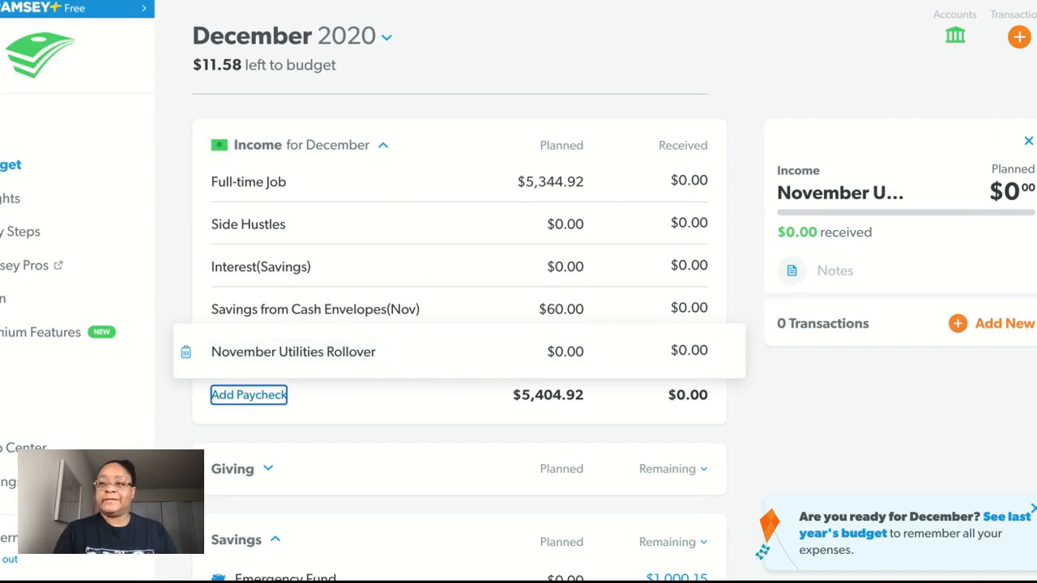
# Step: Set the planned amount of the Christmas Fund in the Savings category to $0
pyautogui.scroll(-4, 459, 338)
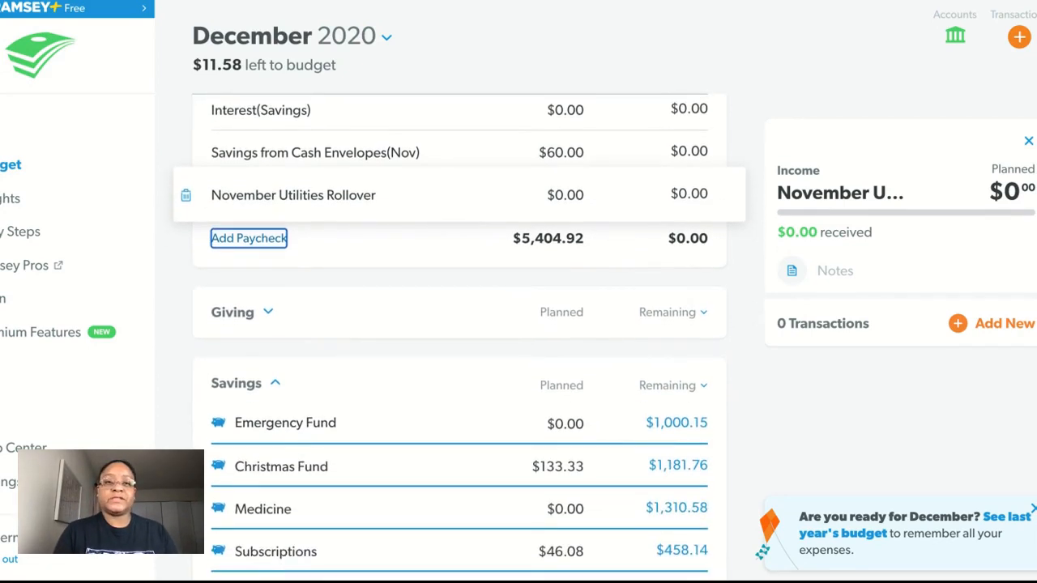
pyautogui.scroll(-2, 460, 345)
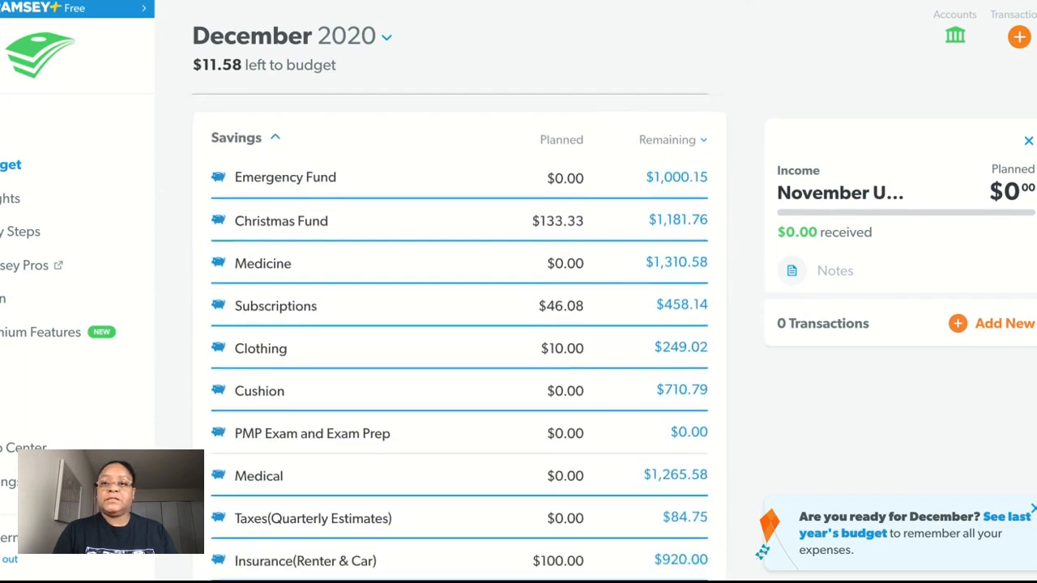
pyautogui.scroll(-1, 460, 338)
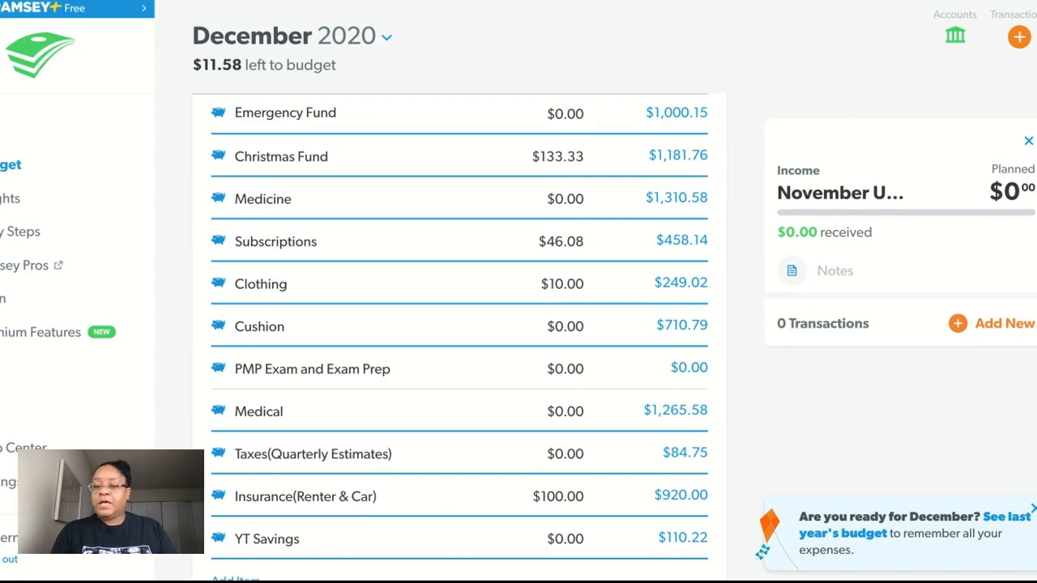
pyautogui.click(567, 158)
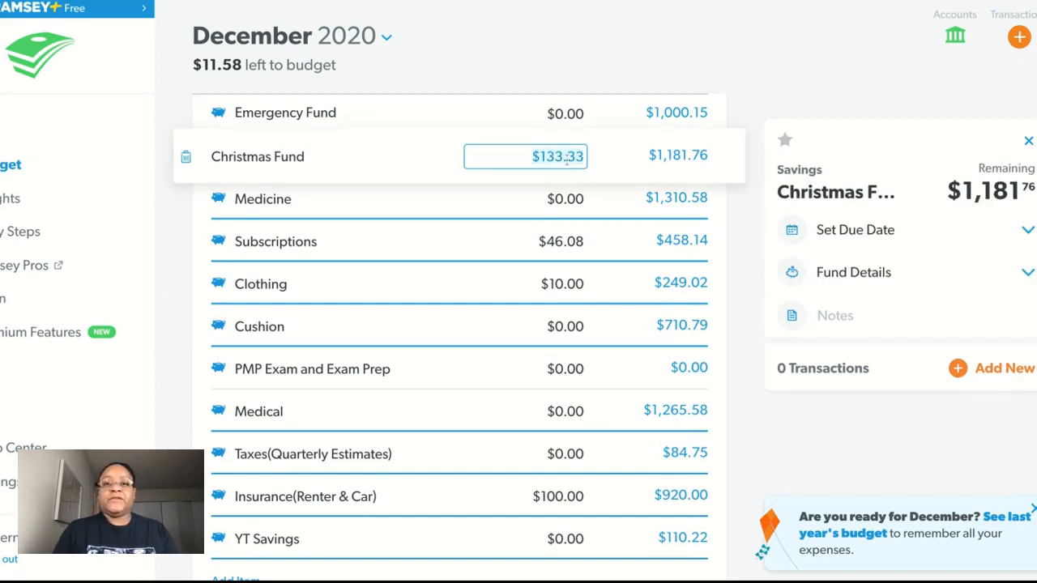
pyautogui.hotkey('ctrl', 'a')
pyautogui.write('0')
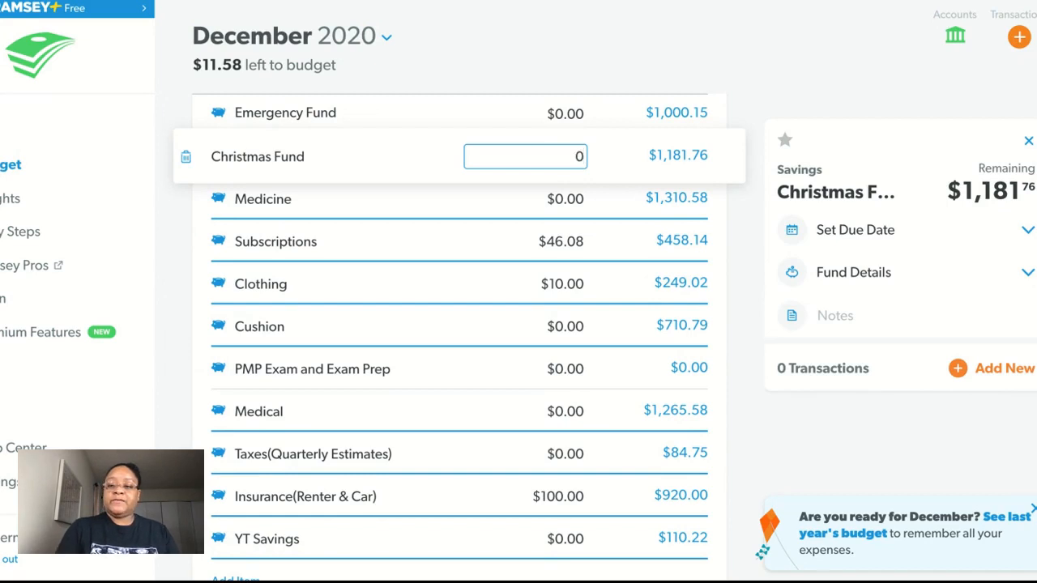
pyautogui.press('Tab')
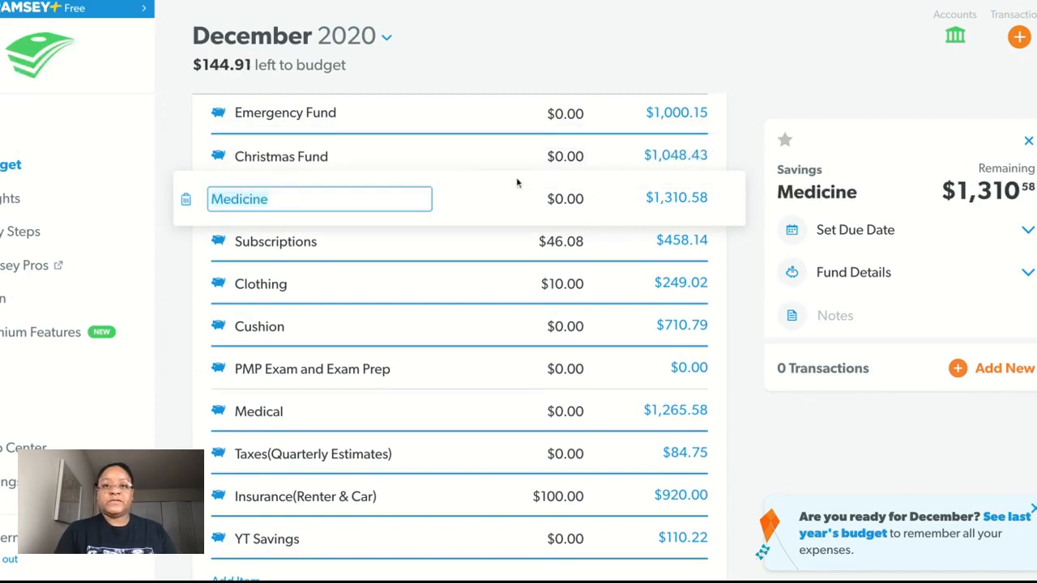
# Step: Set the planned amounts of both Subscriptions and Clothing in the Savings category to $0
pyautogui.click(562, 242)
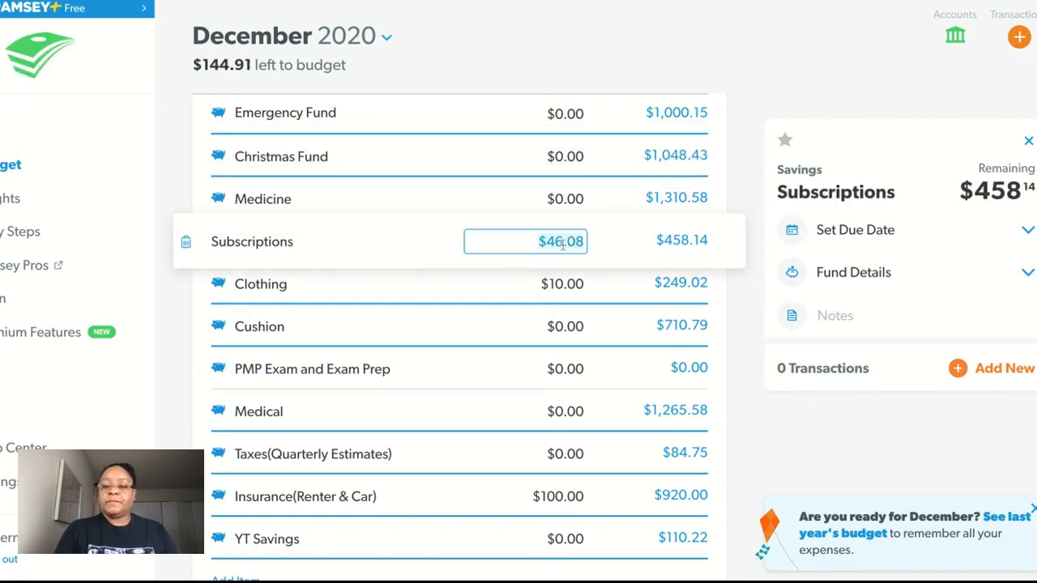
pyautogui.write('0')
pyautogui.press('Tab')
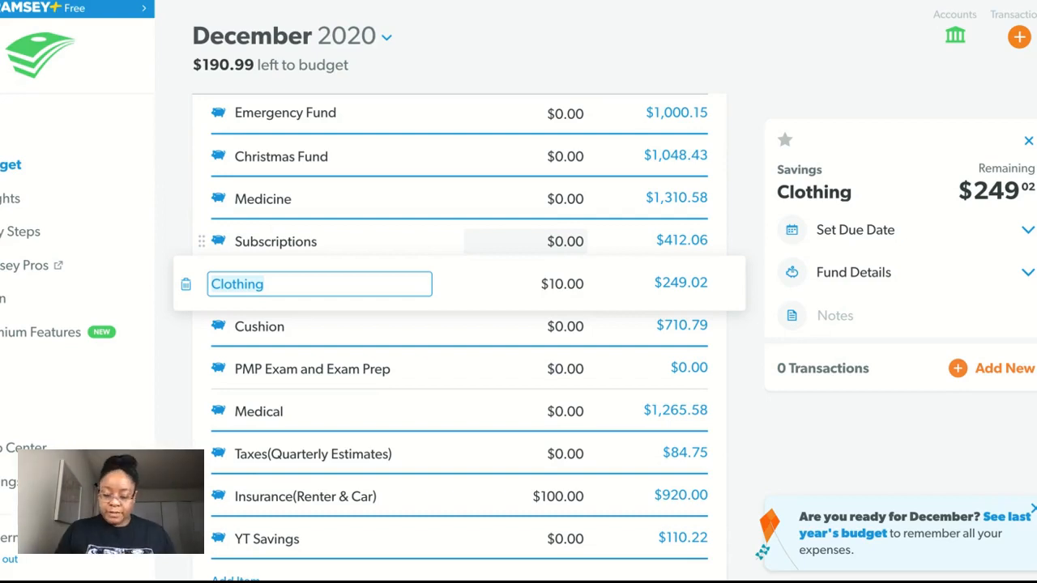
pyautogui.press('Tab')
pyautogui.write('0')
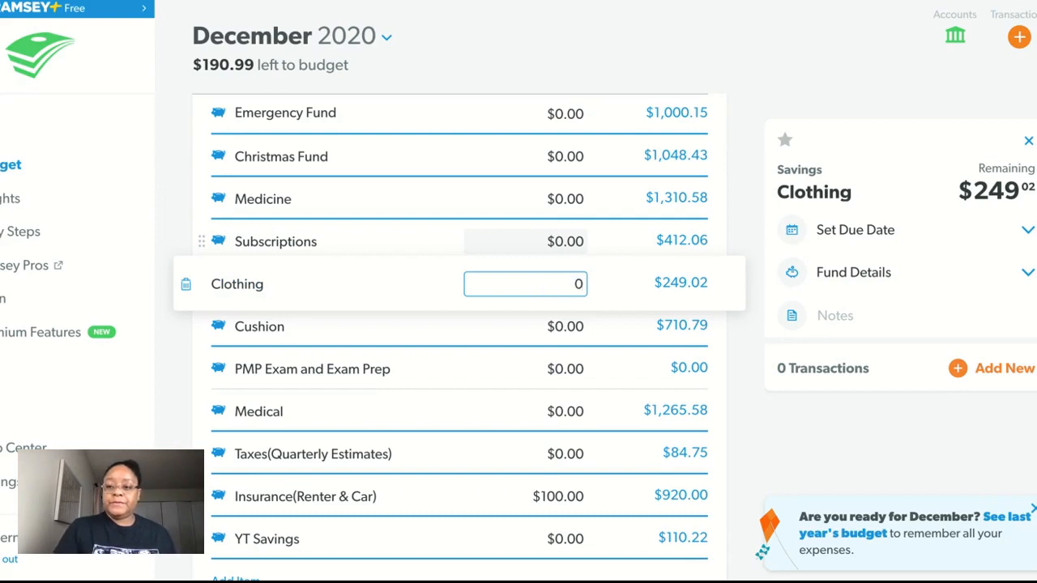
pyautogui.press('Tab')
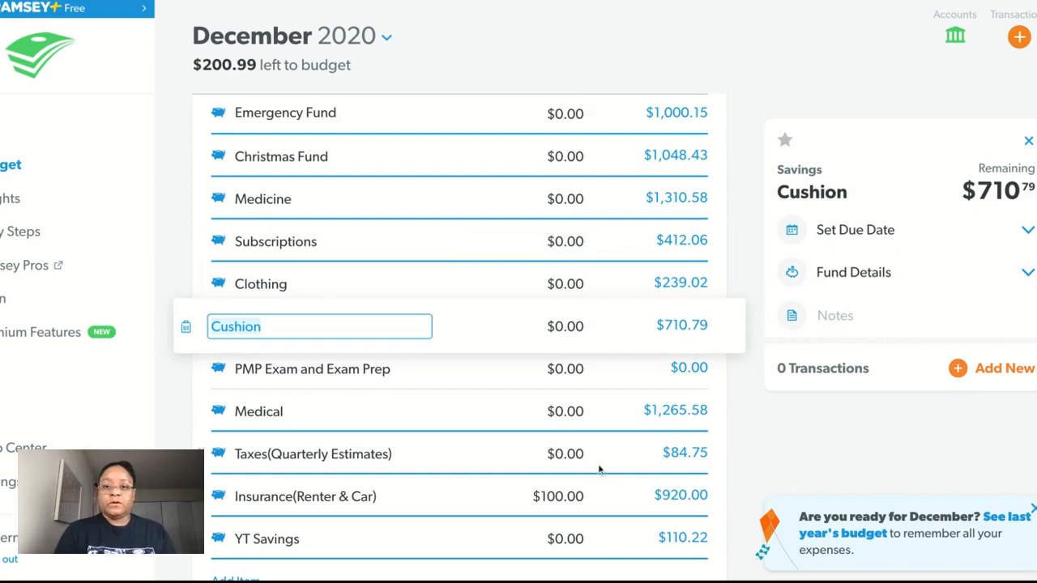
# Step: Set the planned amount of Insurance(Renter & Car) in the Savings category to $0 and close the item details
pyautogui.click(576, 495)
pyautogui.write('0')
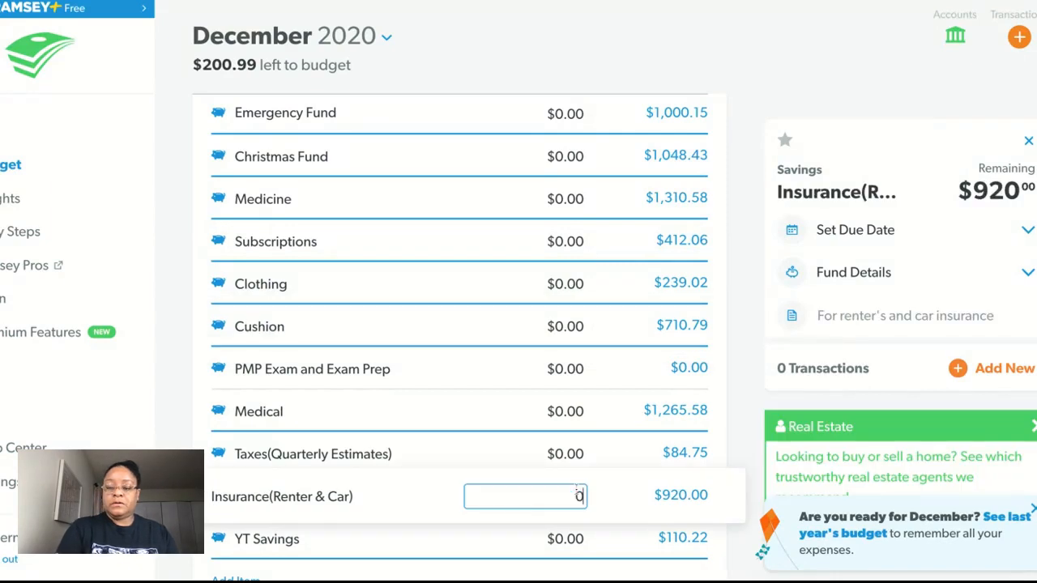
pyautogui.press('Tab')
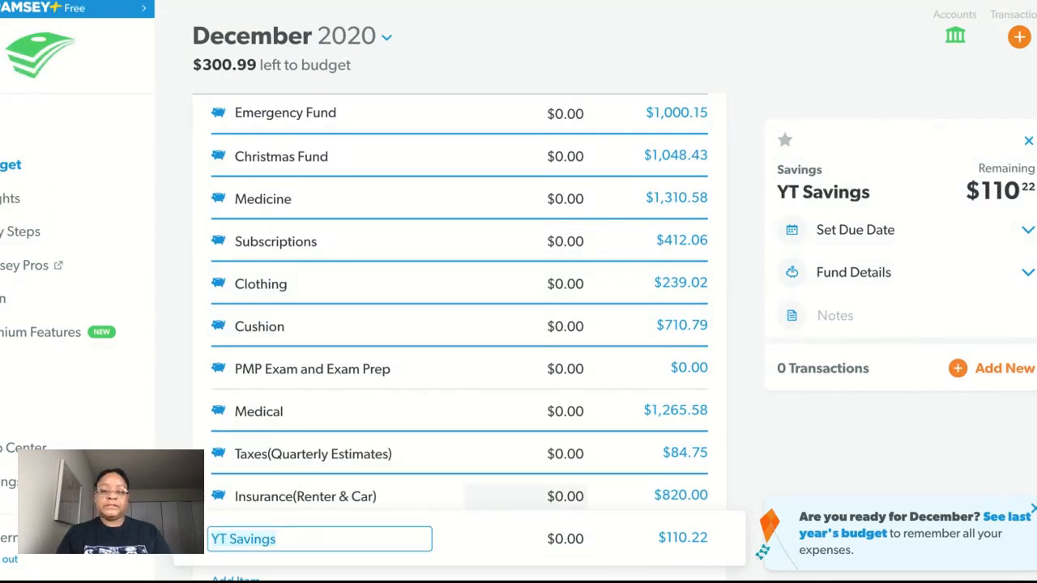
pyautogui.click(1028, 141)
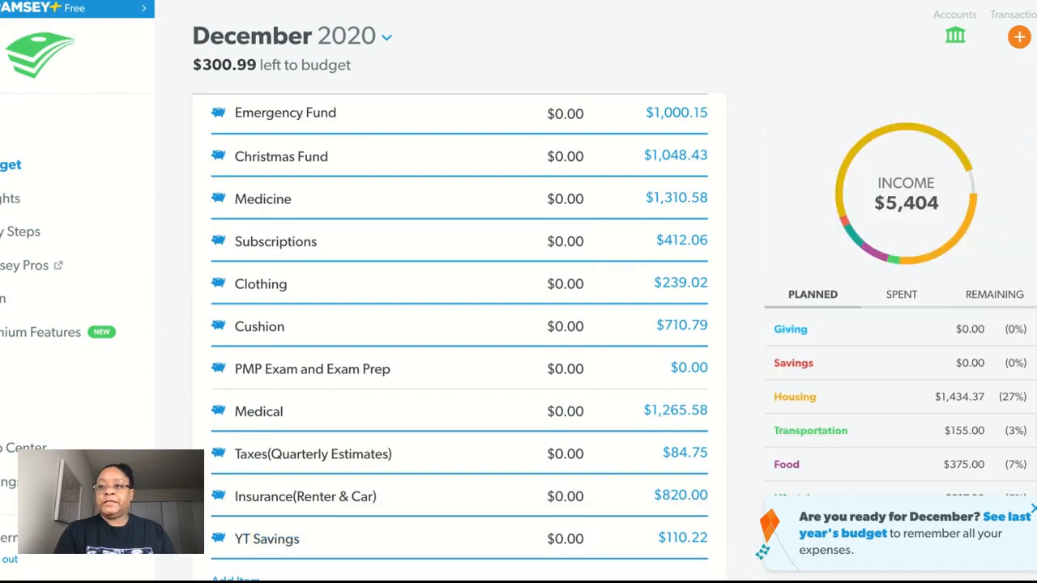
# Step: Set the planned amount of Internet in the Housing category to $110
pyautogui.scroll(-5, 460, 336)
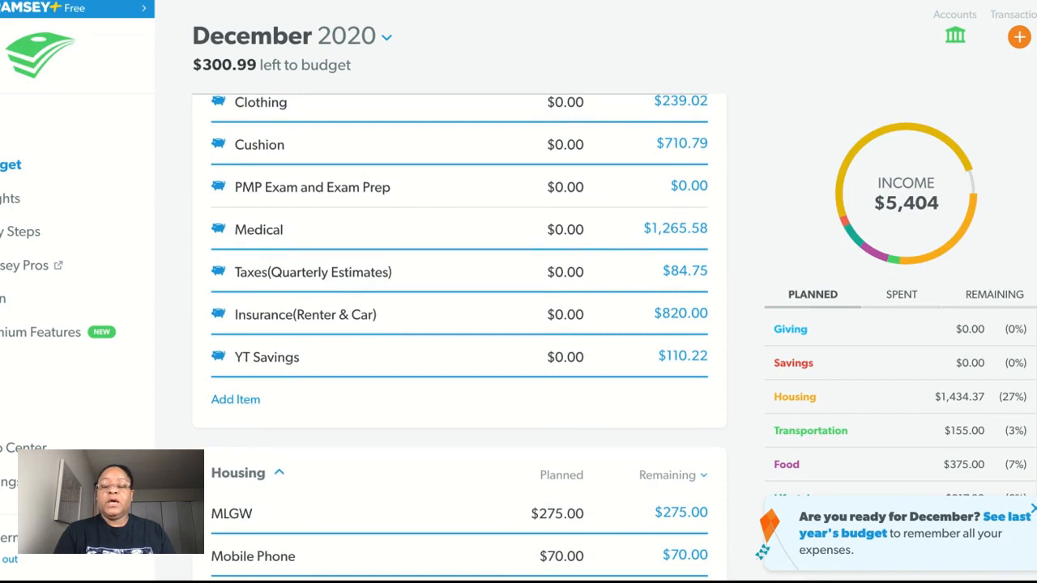
pyautogui.scroll(-5, 459, 338)
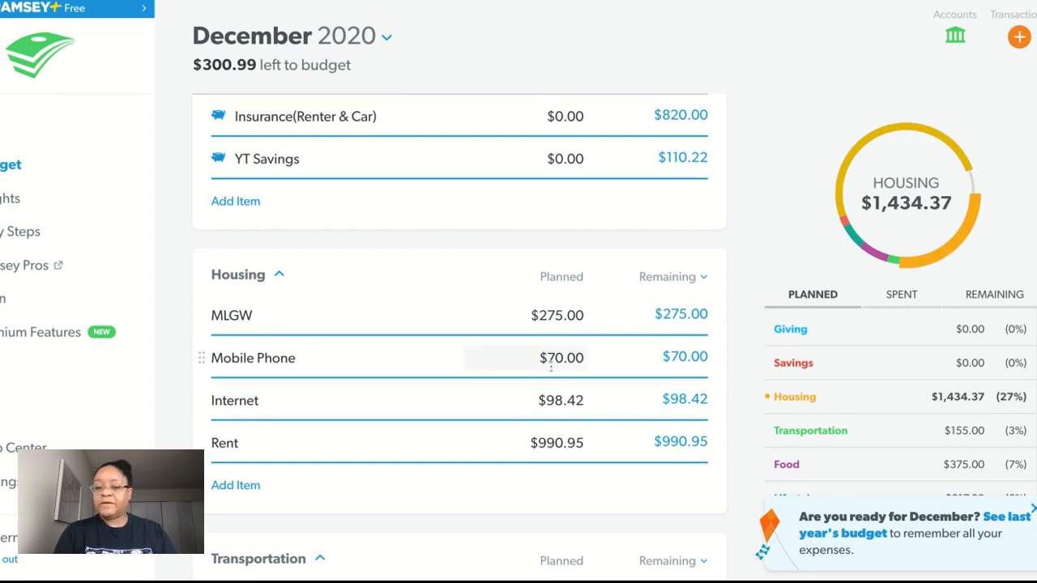
pyautogui.click(571, 399)
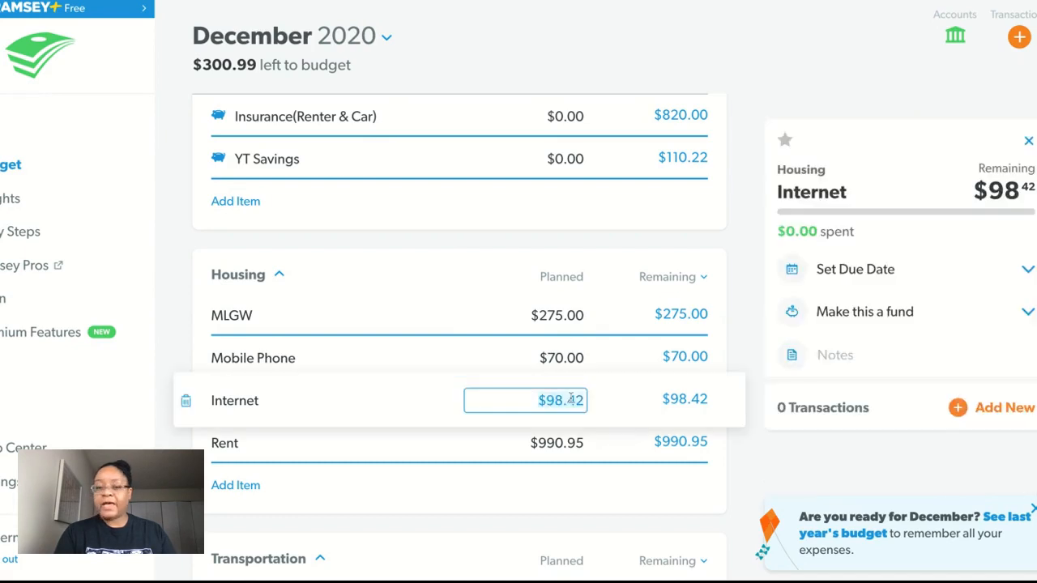
pyautogui.write('110')
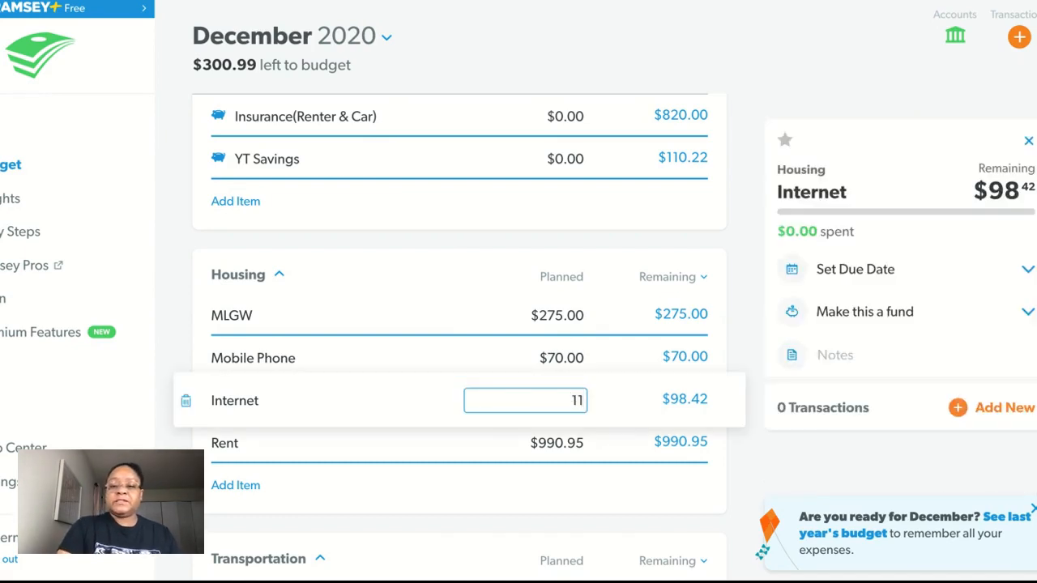
pyautogui.press('Tab')
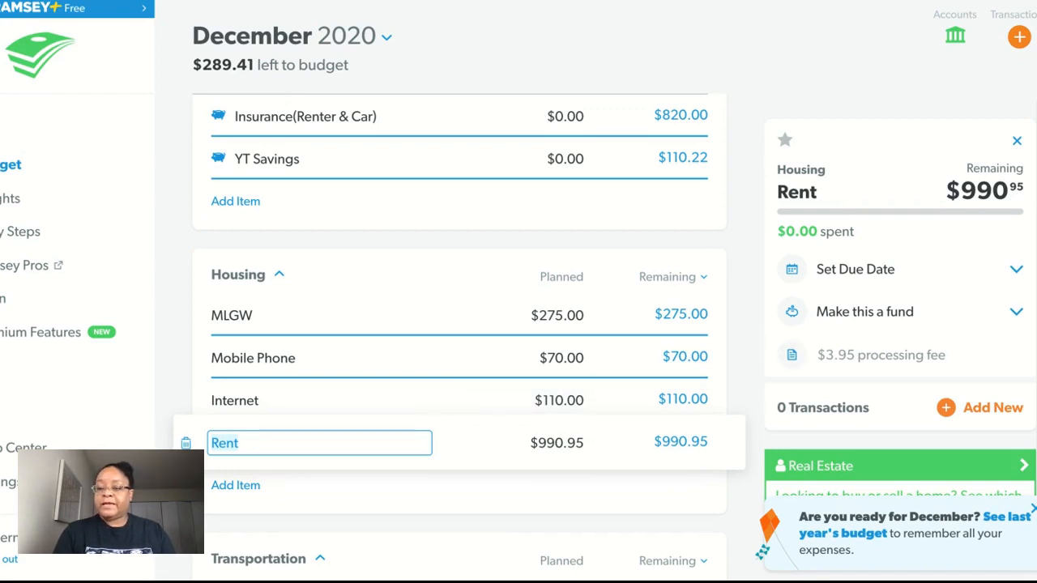
# Step: Set the planned amount of Groceries in the Food category to $350
pyautogui.scroll(-4, 459, 338)
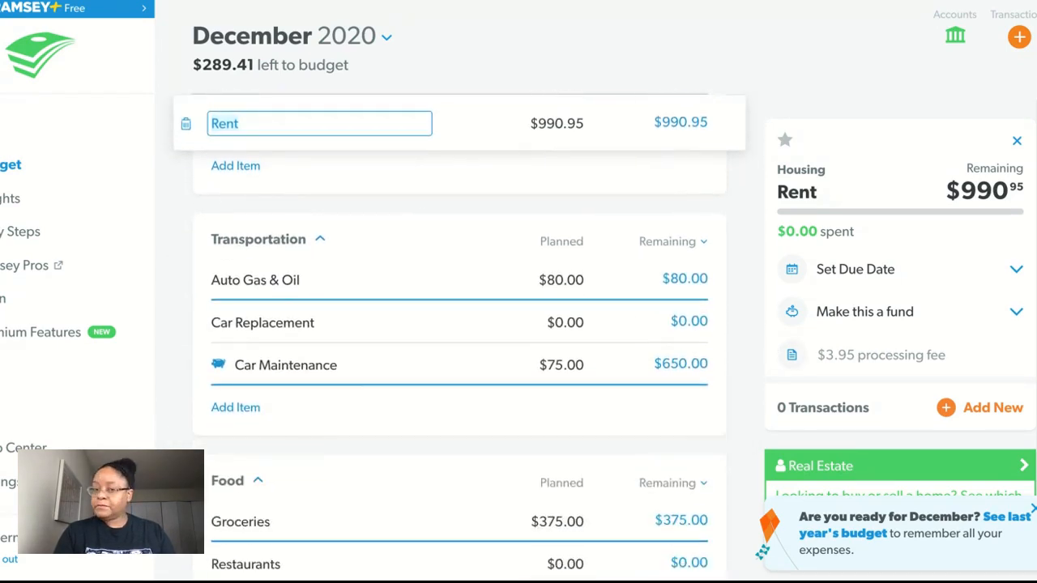
pyautogui.scroll(-1, 460, 338)
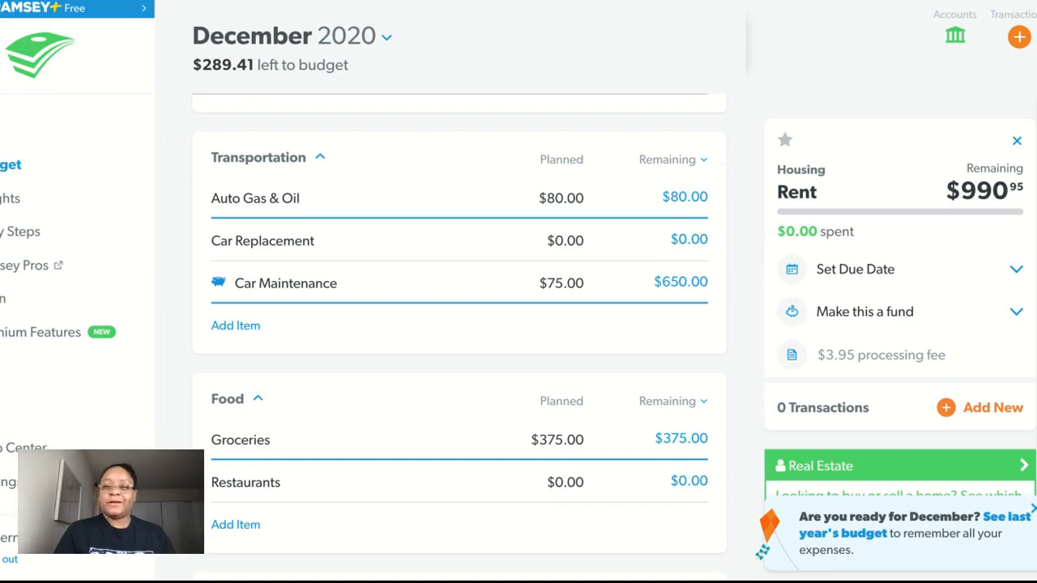
pyautogui.scroll(-3, 459, 324)
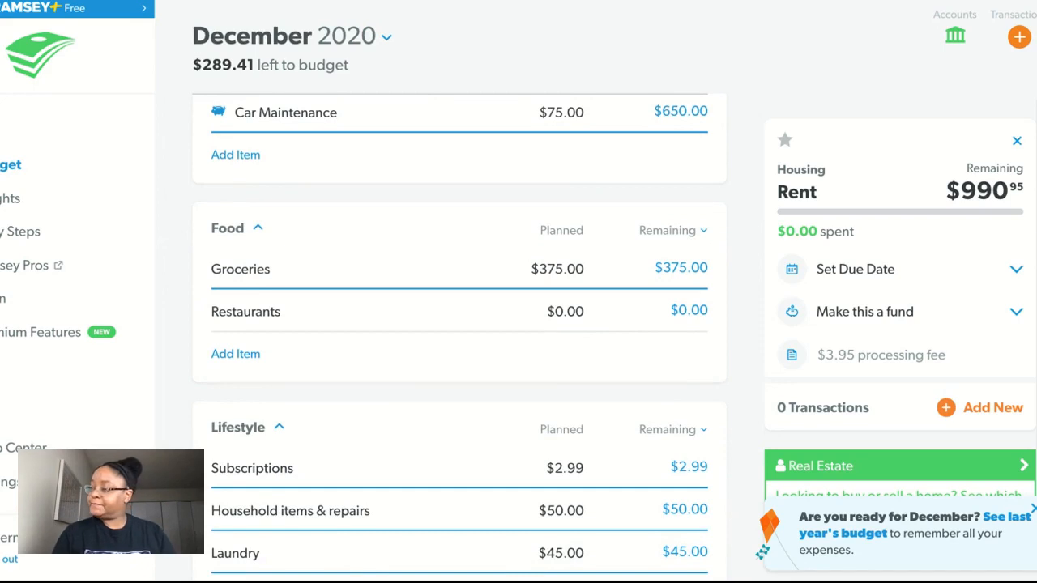
pyautogui.click(556, 271)
pyautogui.write('350')
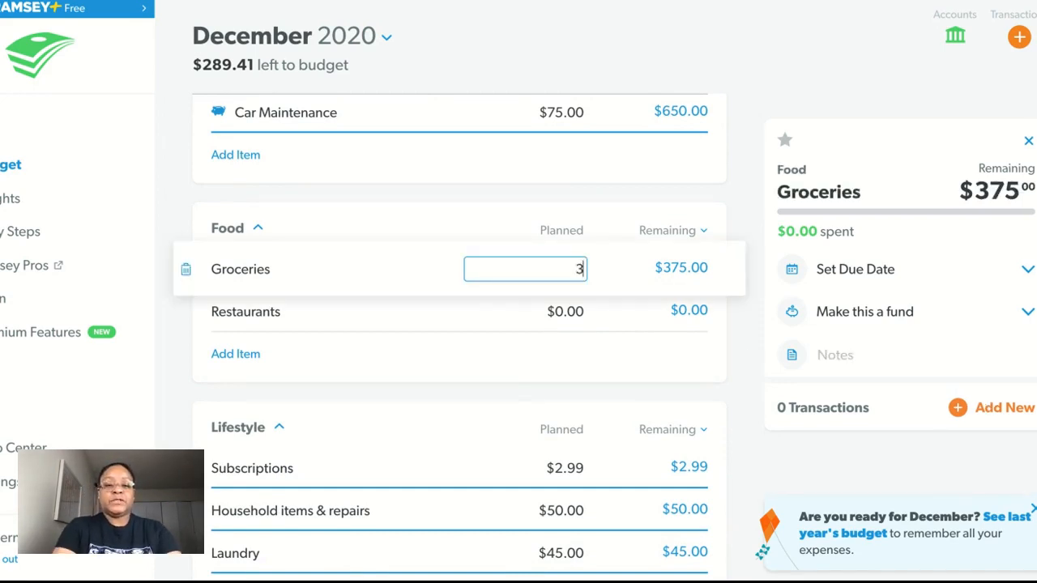
pyautogui.press('Tab')
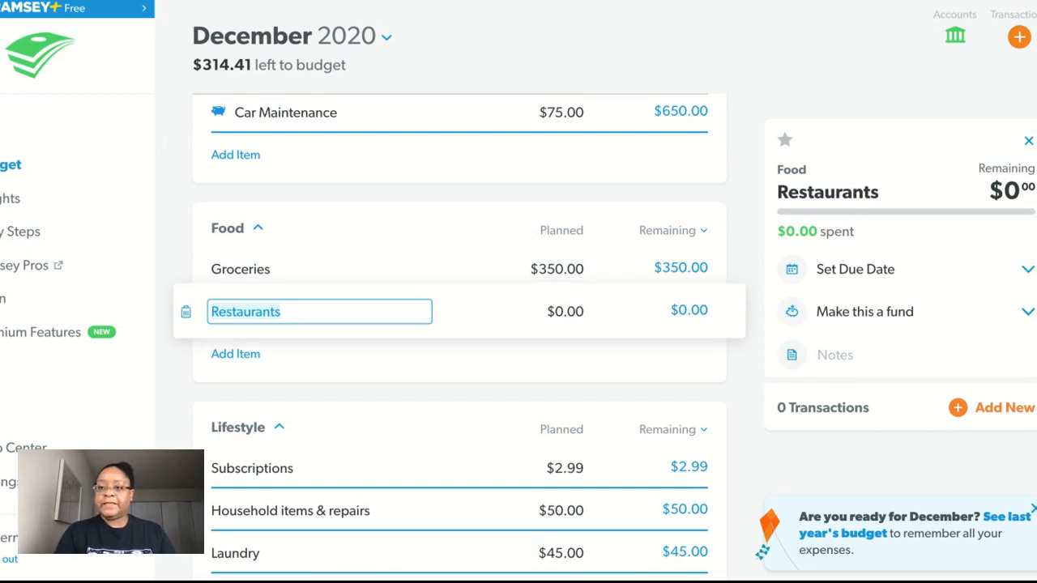
# Step: Set the planned amount of My Pocket Money in the Lifestyle category to $80
pyautogui.scroll(-3, 459, 337)
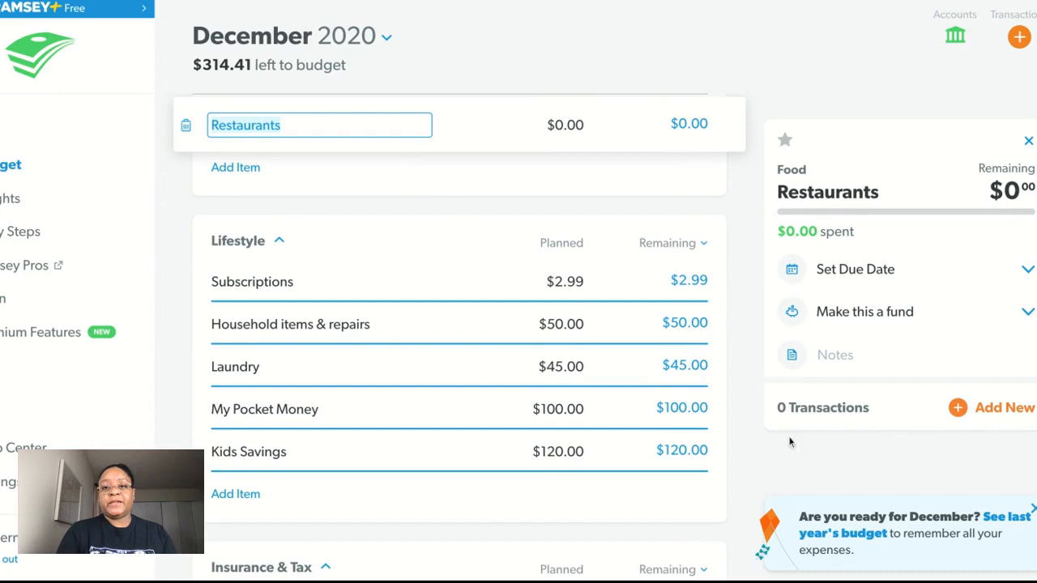
pyautogui.click(567, 410)
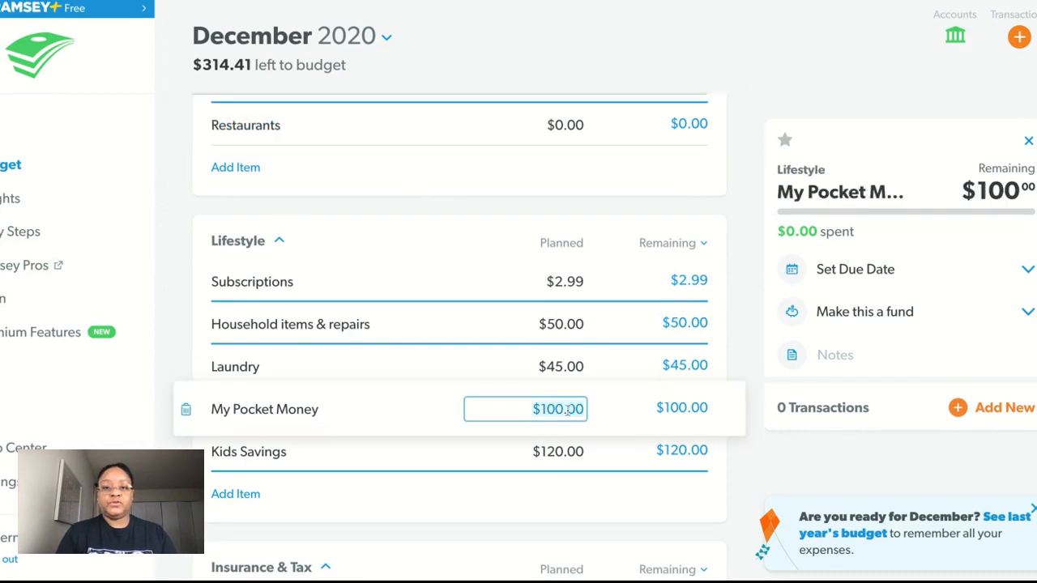
pyautogui.write('80')
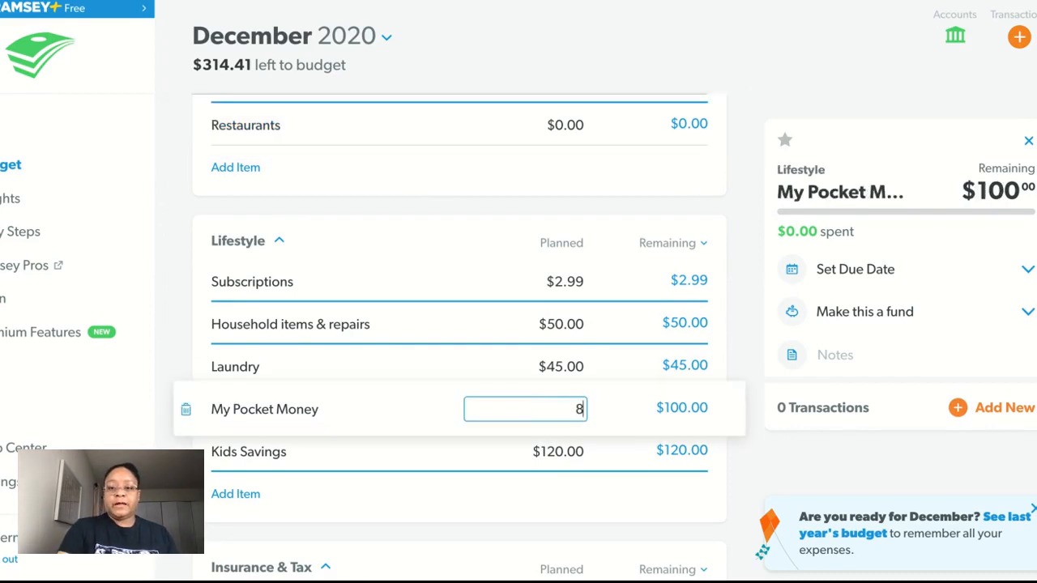
pyautogui.press('Tab')
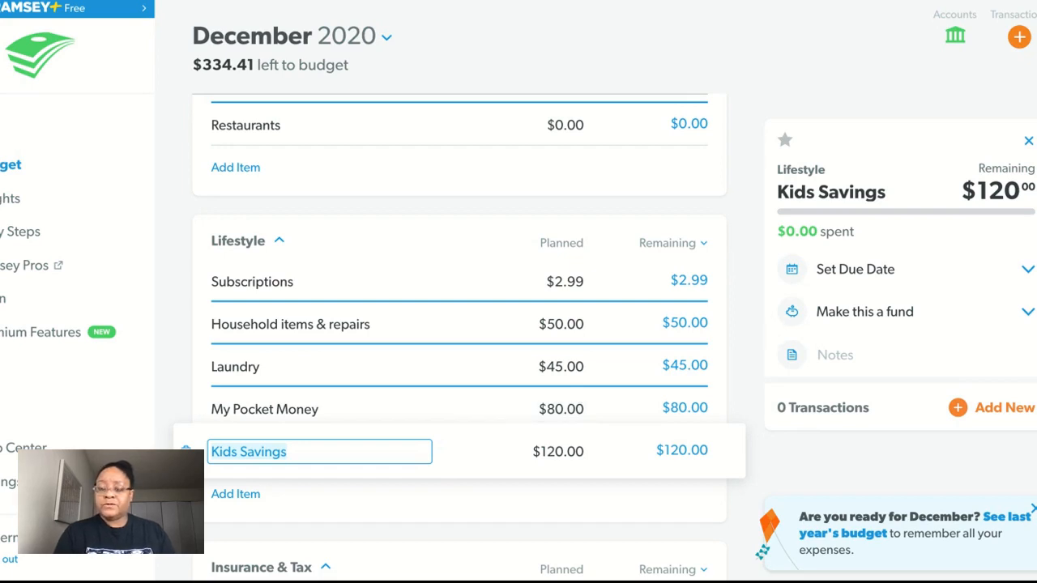
# Step: Add a new budget item at the end of the Lifestyle category
pyautogui.scroll(-3, 459, 339)
pyautogui.scroll(3, 459, 339)
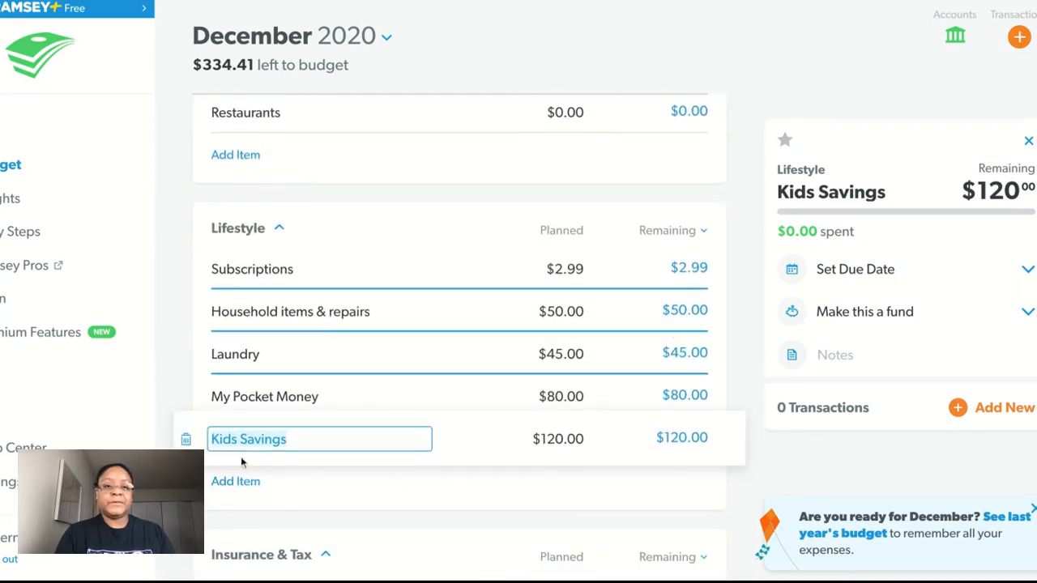
pyautogui.click(240, 485)
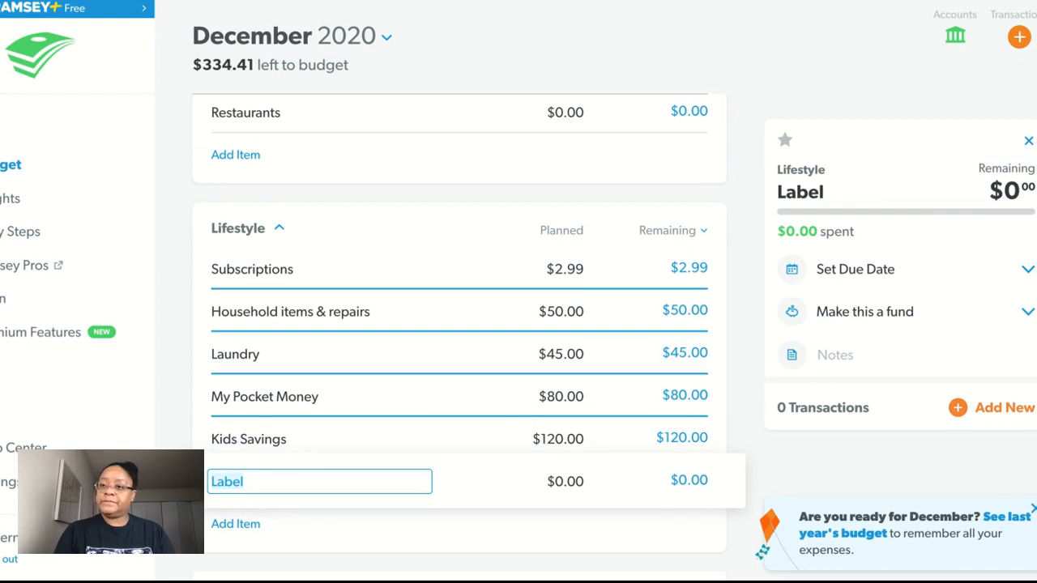
# Step: Review the planned amounts across the budget categories, from Insurance & Tax back up to Savings, and return to Lifestyle
pyautogui.scroll(-3, 460, 337)
pyautogui.scroll(-1, 460, 337)
pyautogui.scroll(-2, 460, 337)
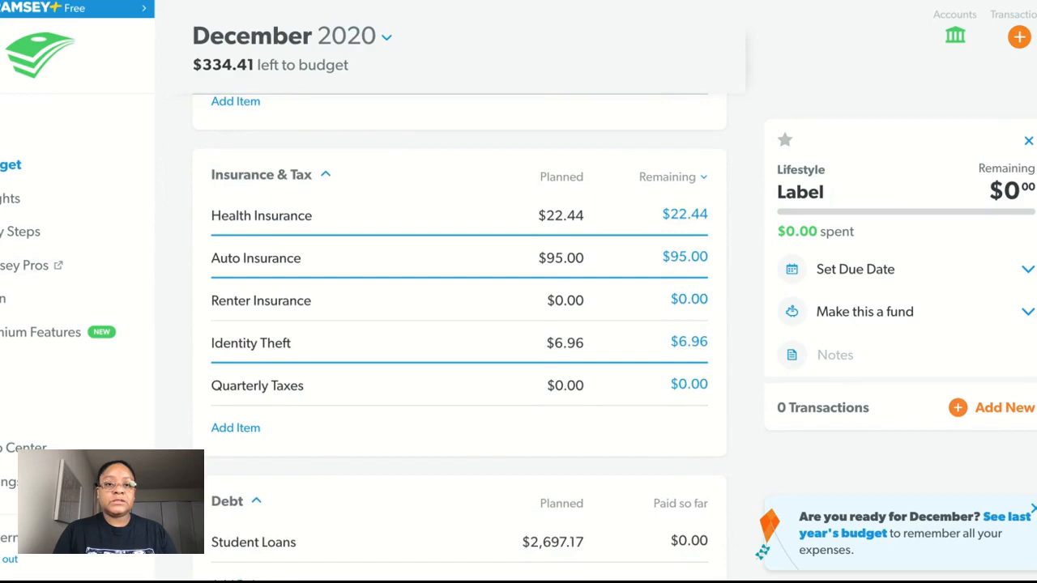
pyautogui.scroll(8, 460, 337)
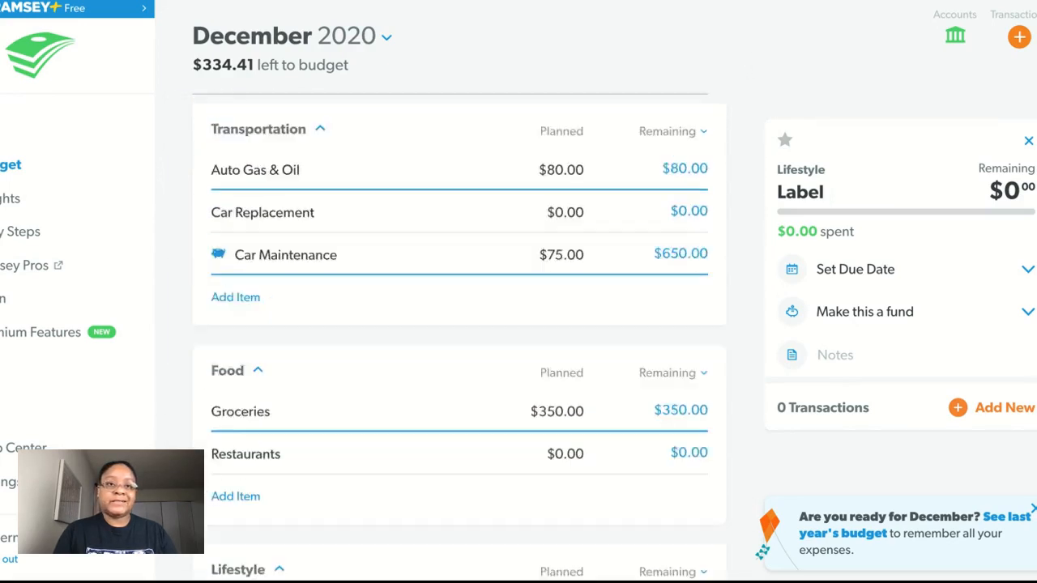
pyautogui.scroll(4, 460, 337)
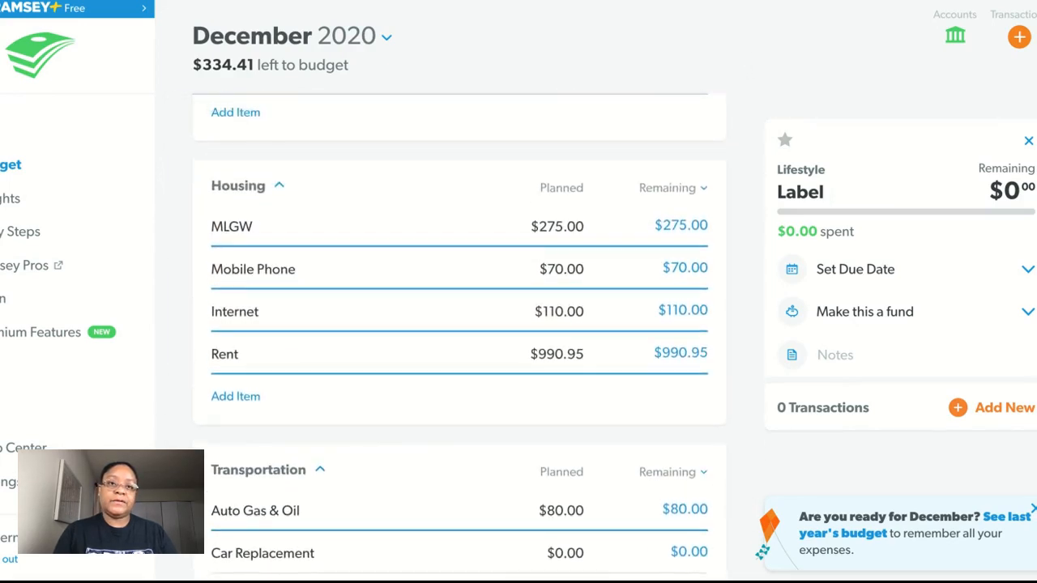
pyautogui.scroll(2, 460, 337)
pyautogui.scroll(-6, 460, 337)
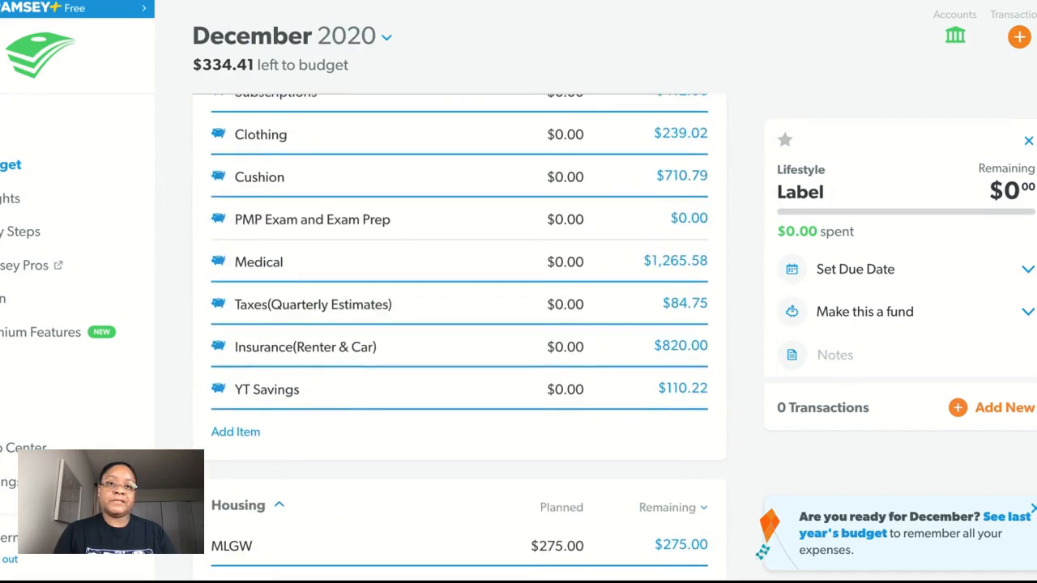
pyautogui.scroll(-3, 459, 337)
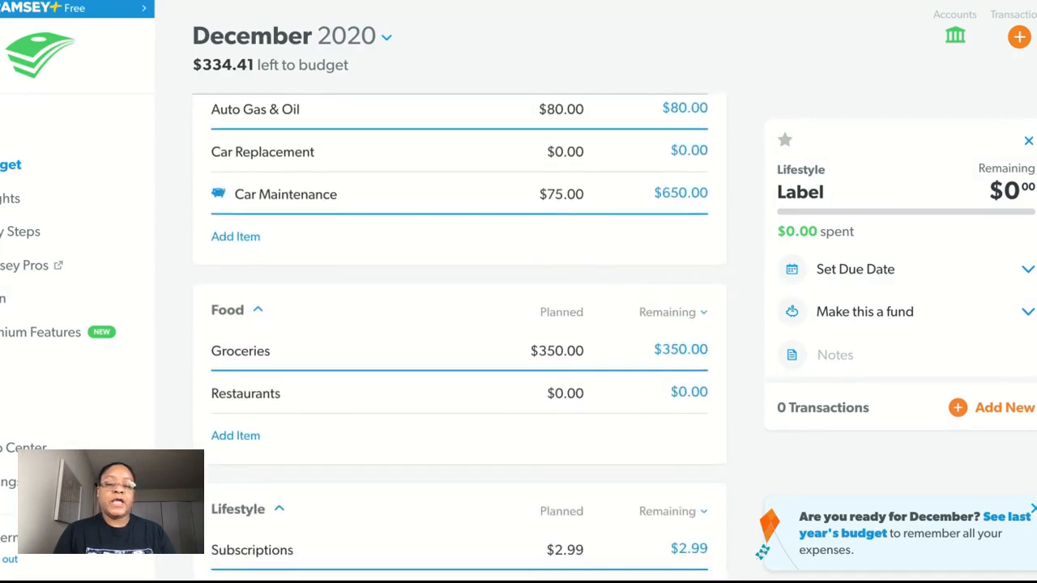
pyautogui.scroll(-4, 460, 337)
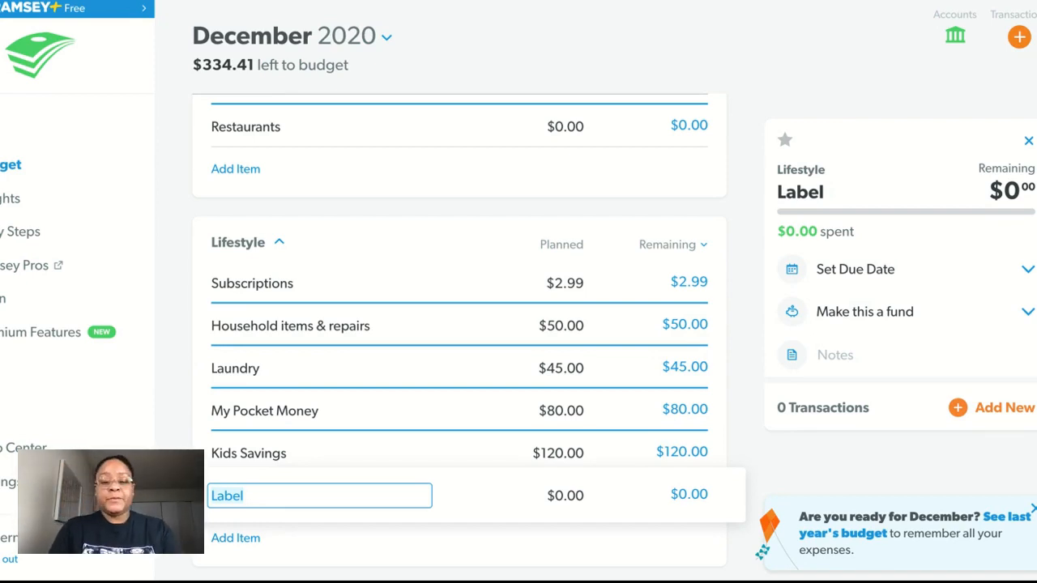
# Step: Name the new Lifestyle item "Dental Expenses"
pyautogui.write('Dent')
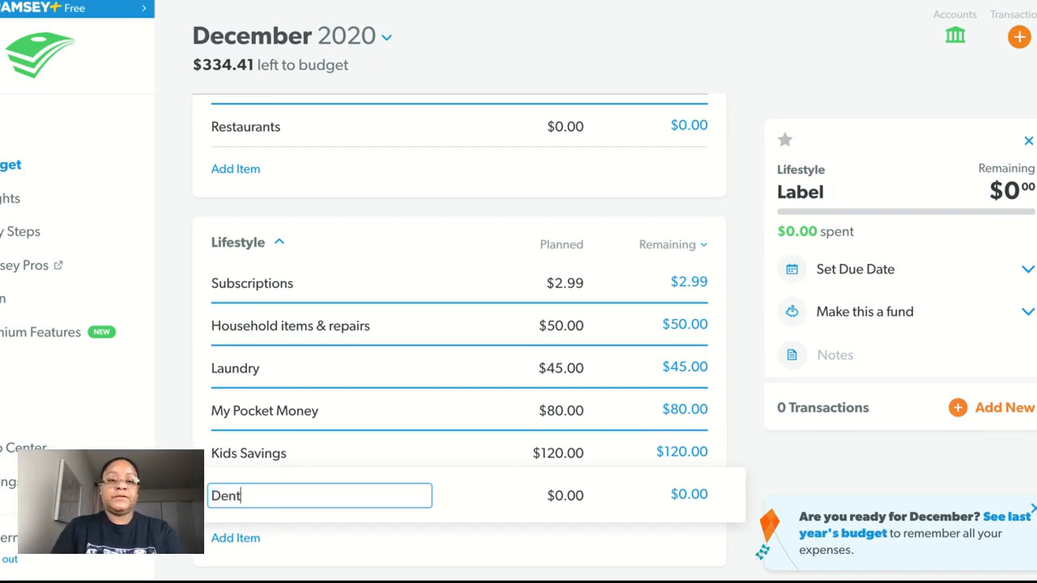
pyautogui.write('al Exp')
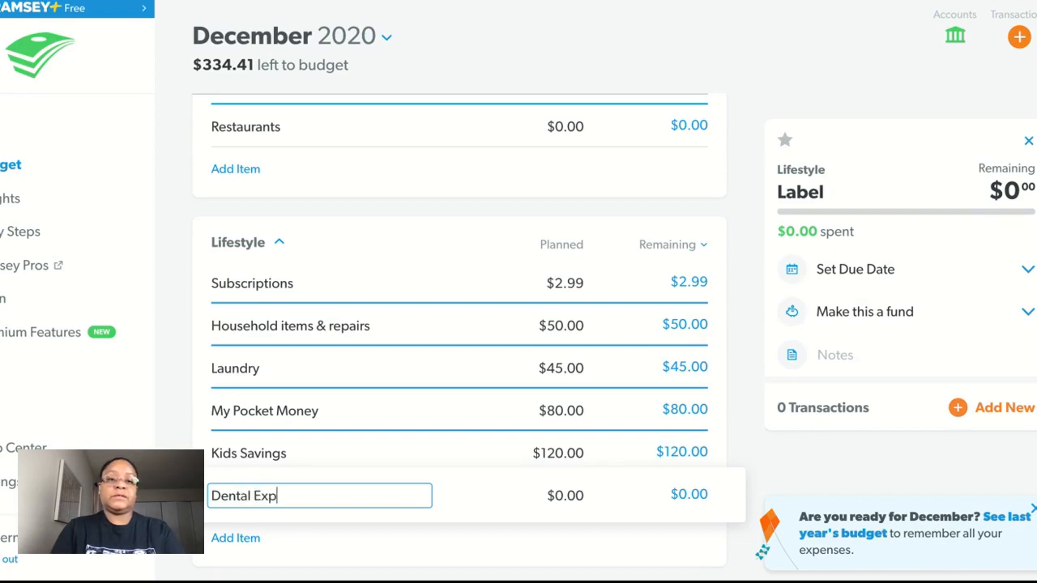
pyautogui.write('enses')
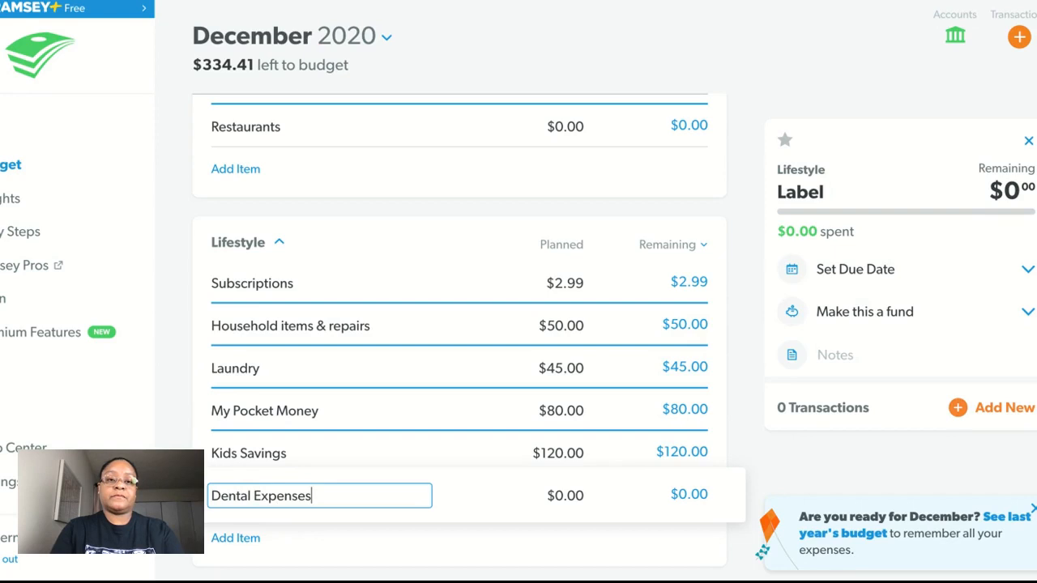
# Step: Set the planned amount of the Dental Expenses item to $1,500
pyautogui.press('Tab')
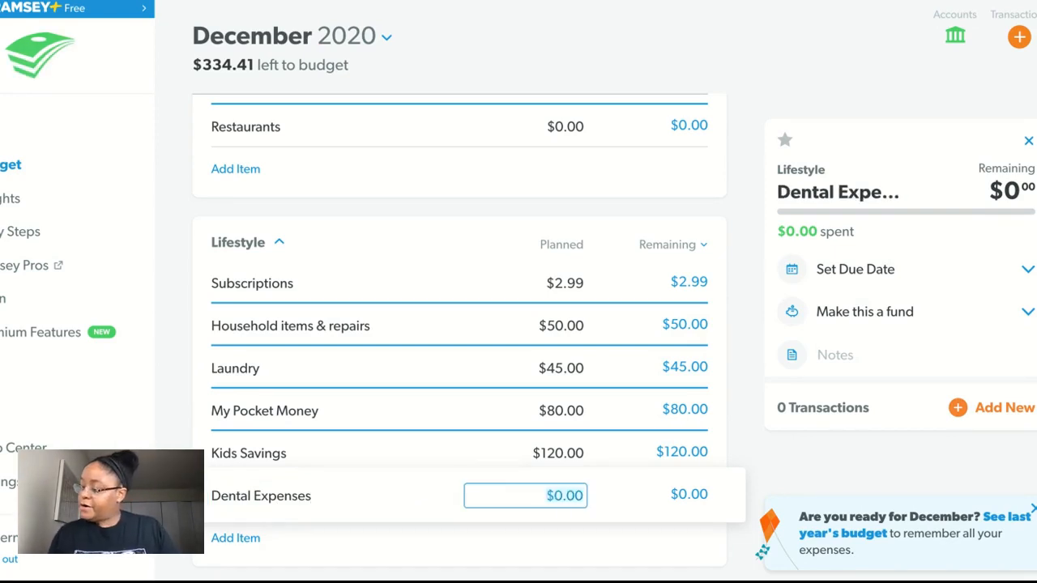
pyautogui.write('1500')
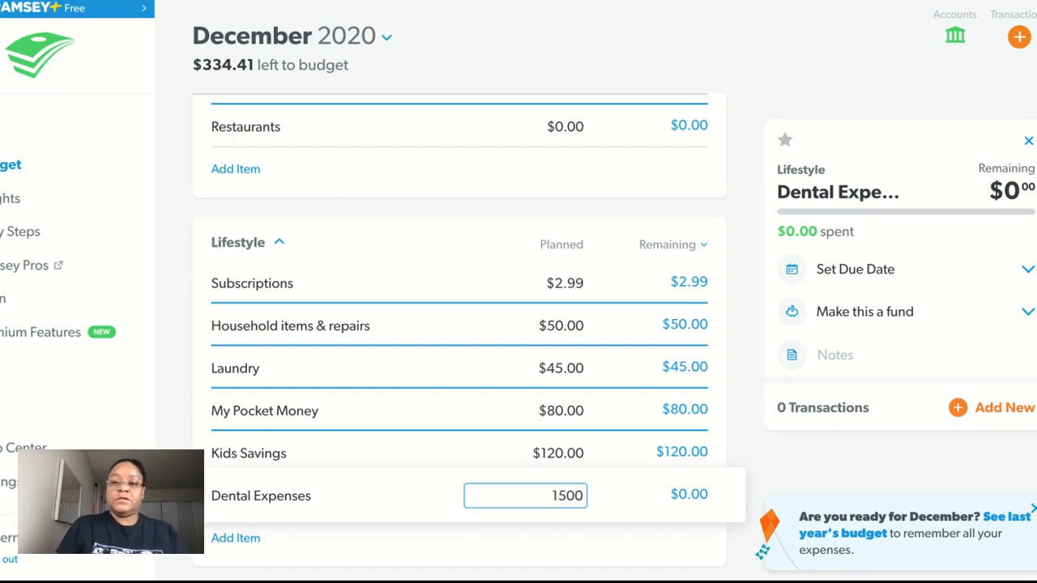
pyautogui.press('Tab')
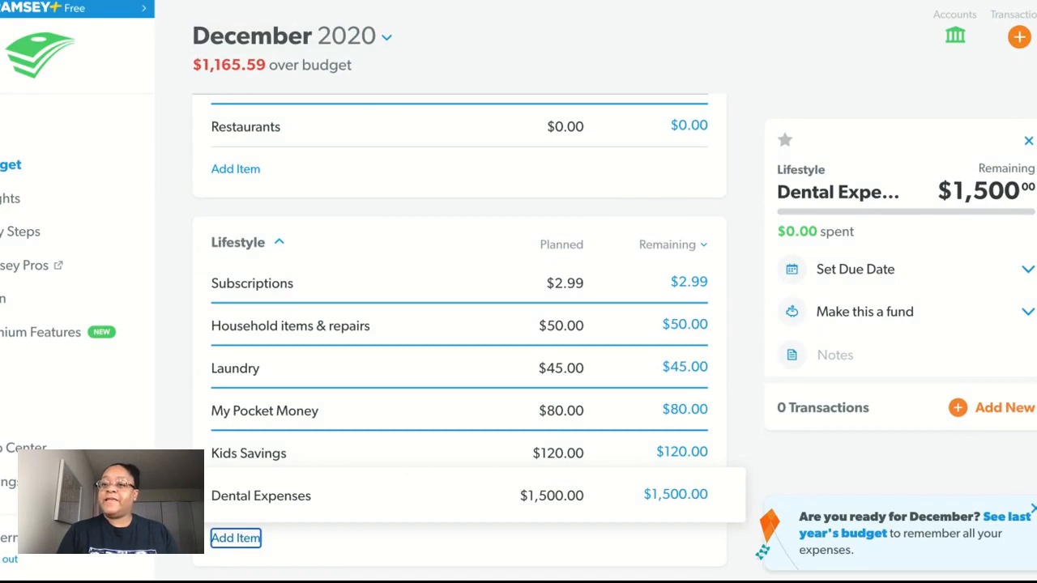
# Step: Set the planned amount of the Student Loans debt to $1,531.58 and close its details
pyautogui.scroll(-4, 459, 338)
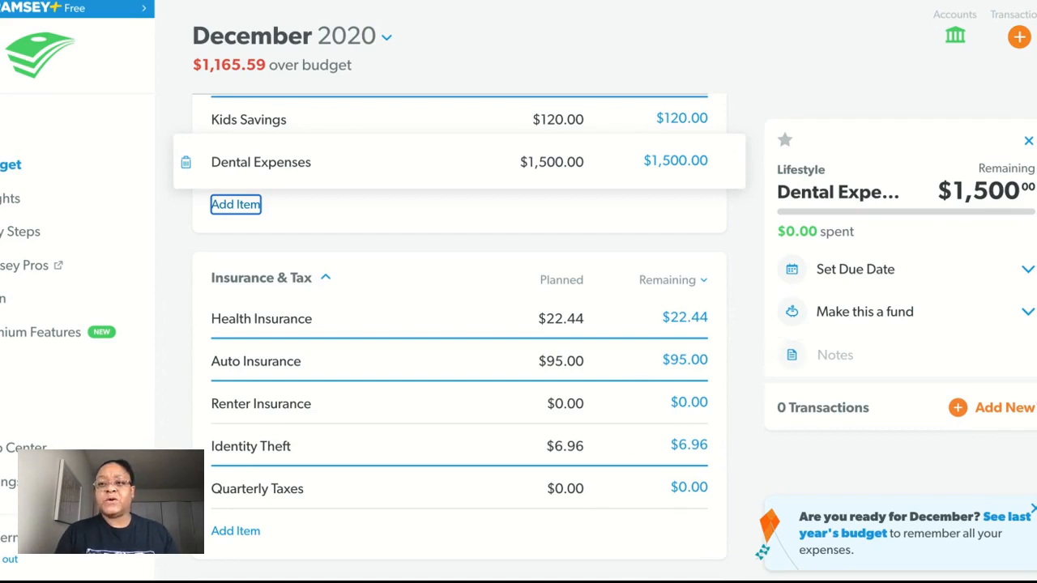
pyautogui.scroll(-3, 459, 337)
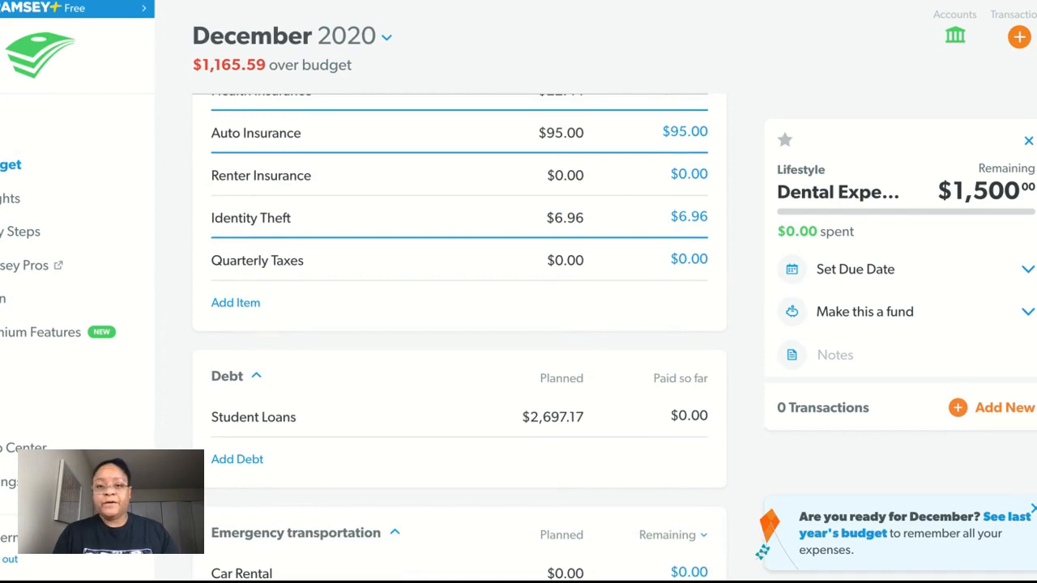
pyautogui.click(561, 411)
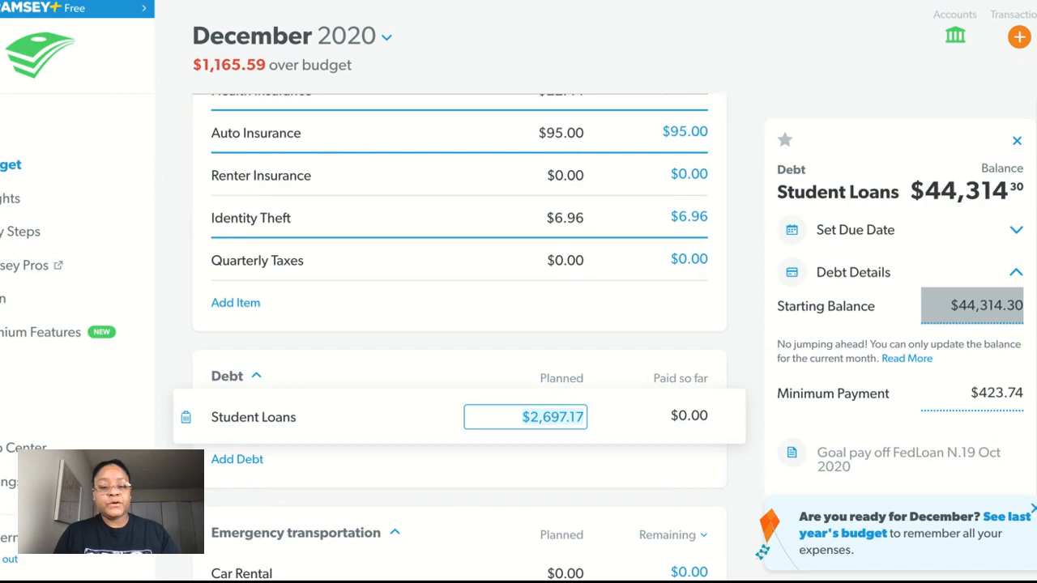
pyautogui.write('1,5')
pyautogui.write('31.')
pyautogui.write('58')
pyautogui.press('Tab')
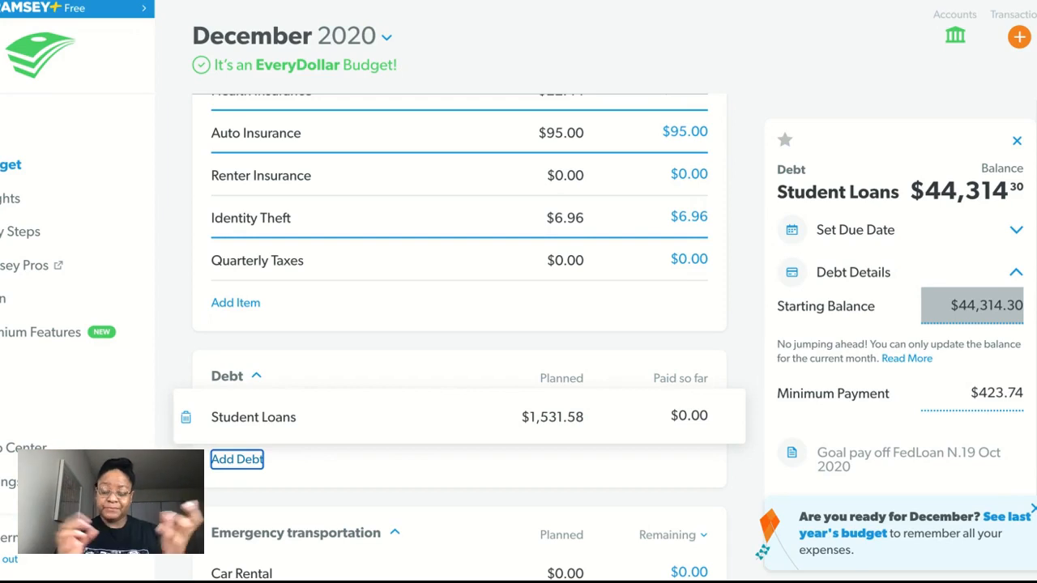
pyautogui.click(1018, 142)
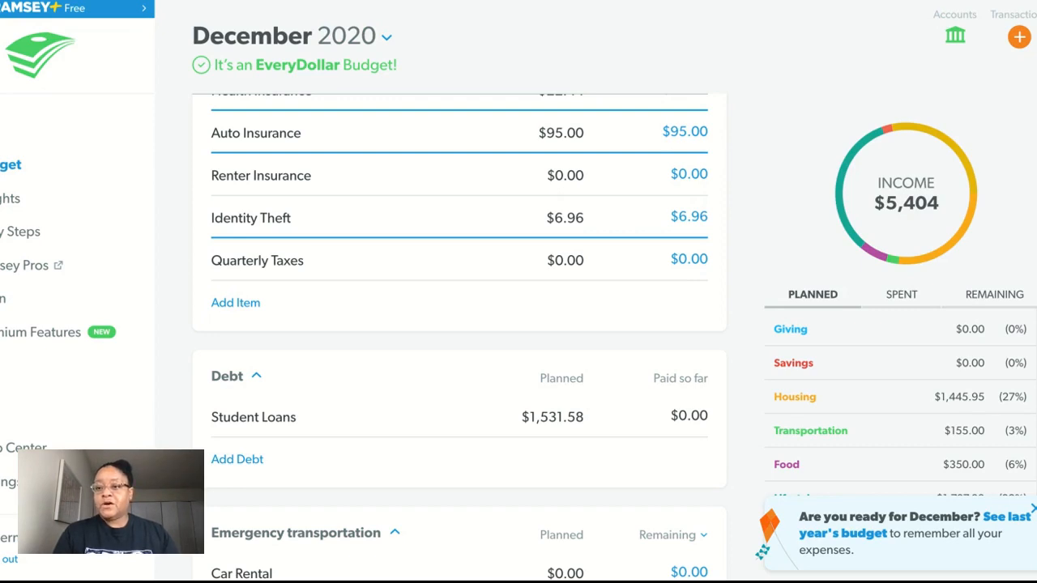
# Step: Dismiss the December reminder and review the income lines and the planned amounts per category in the budget summary
pyautogui.click(1033, 510)
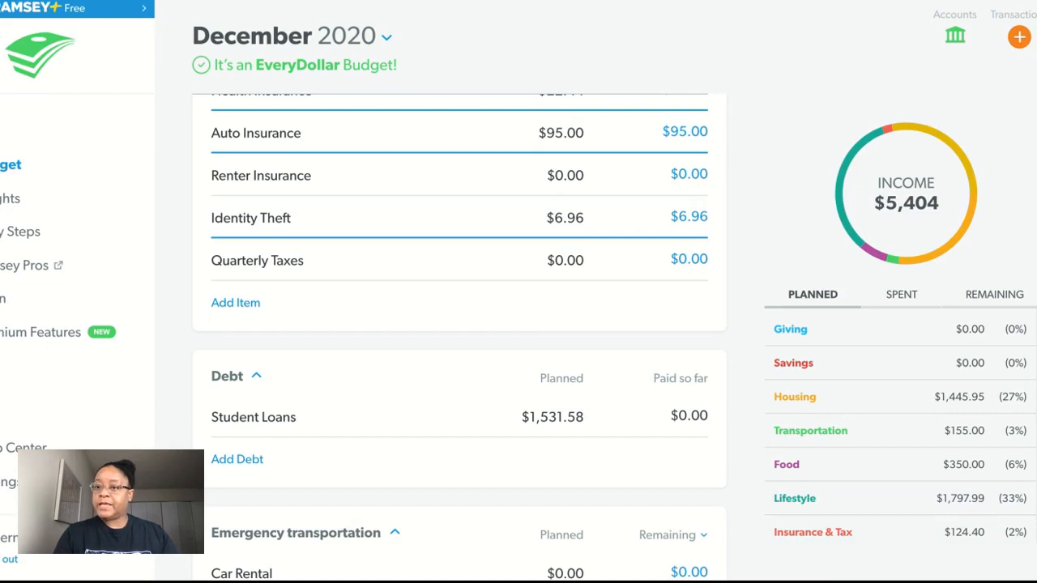
pyautogui.scroll(-1, 460, 337)
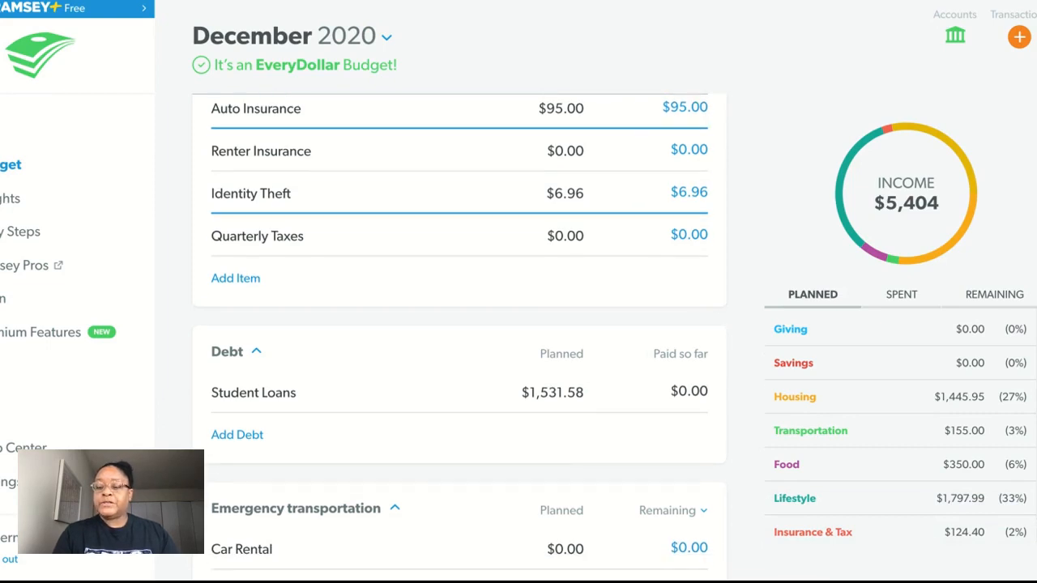
pyautogui.scroll(8, 460, 332)
pyautogui.scroll(15, 459, 337)
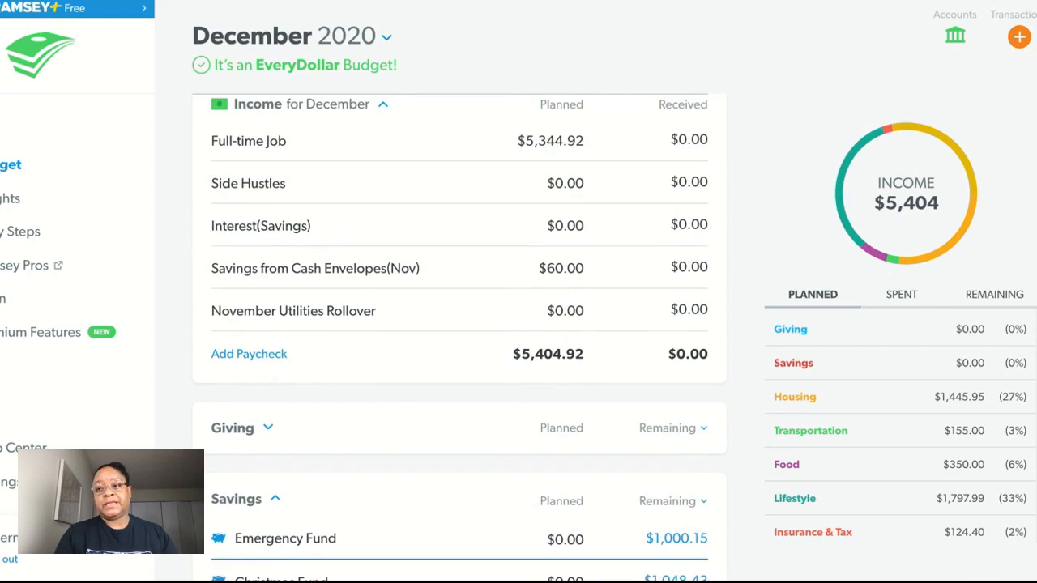
pyautogui.scroll(-2, 899, 430)
pyautogui.scroll(-1, 899, 429)
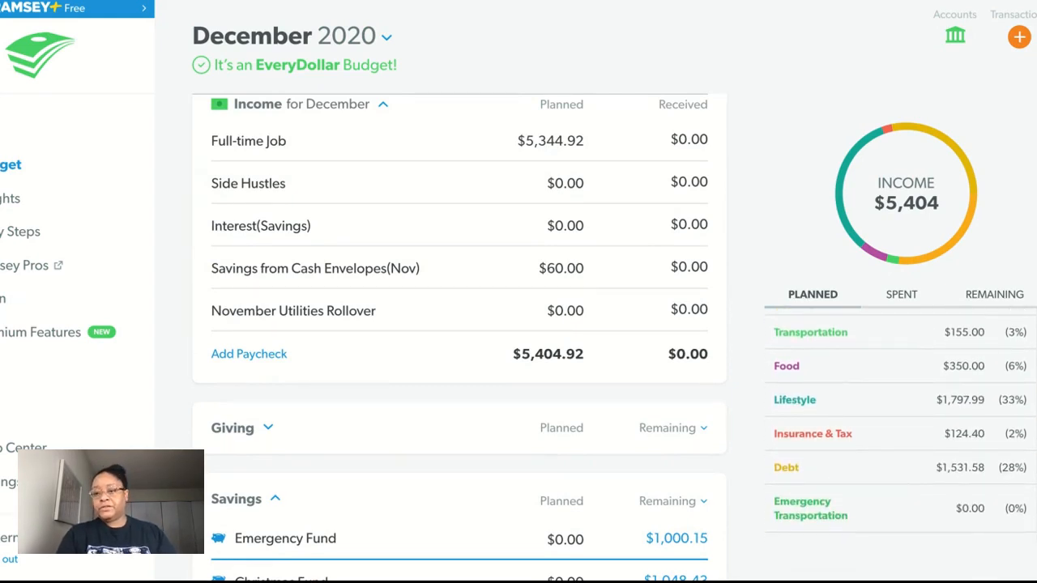
pyautogui.scroll(-1, 899, 429)
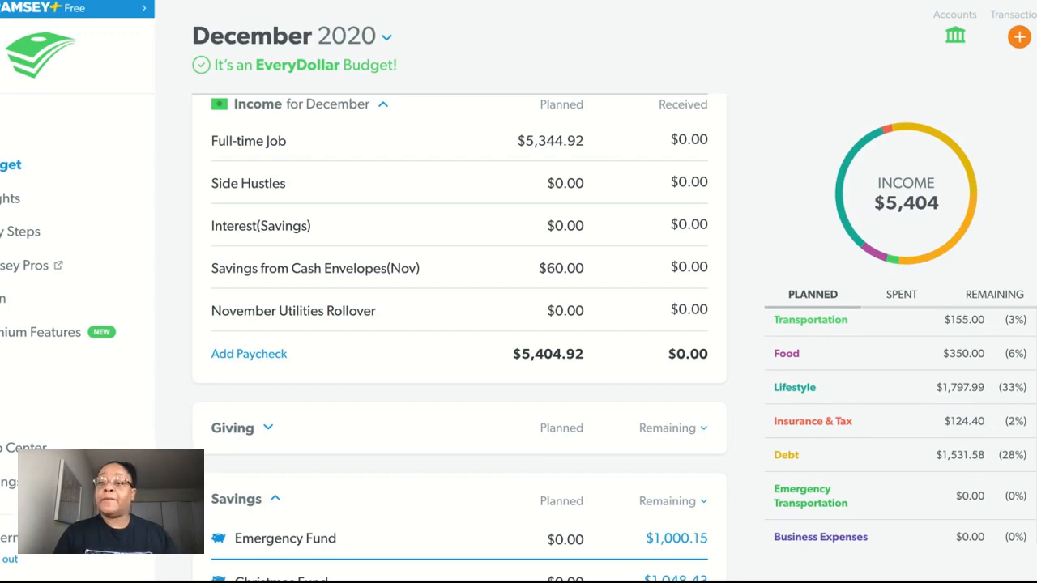
pyautogui.scroll(3, 899, 426)
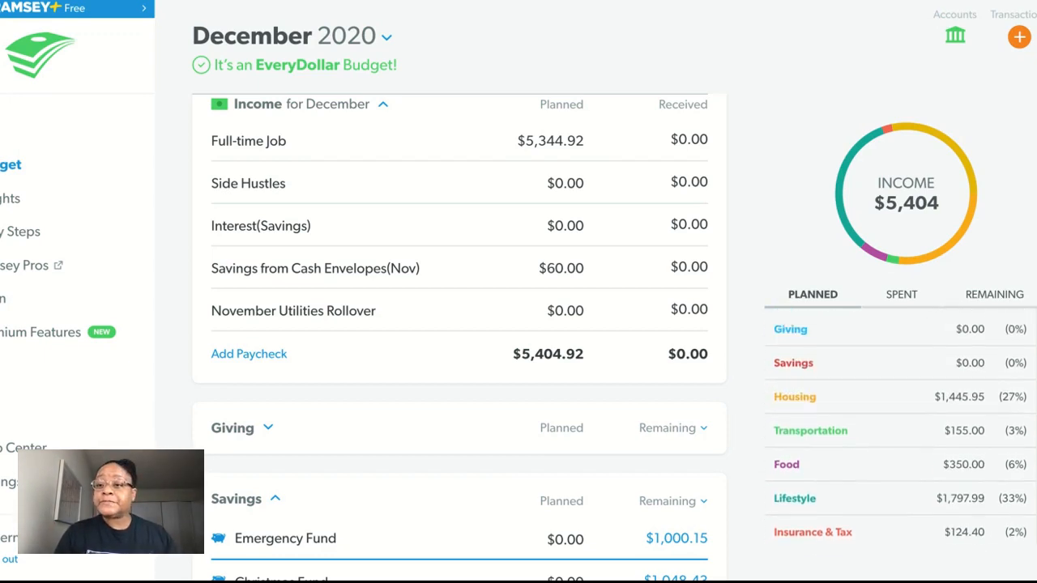